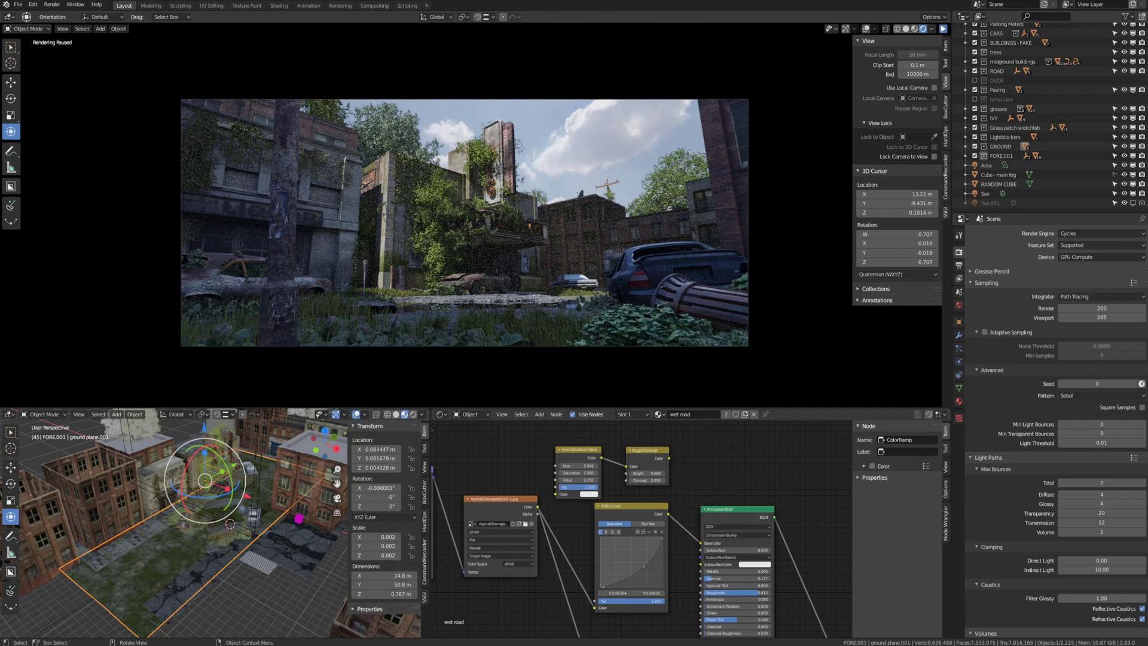
left_click(388, 640)
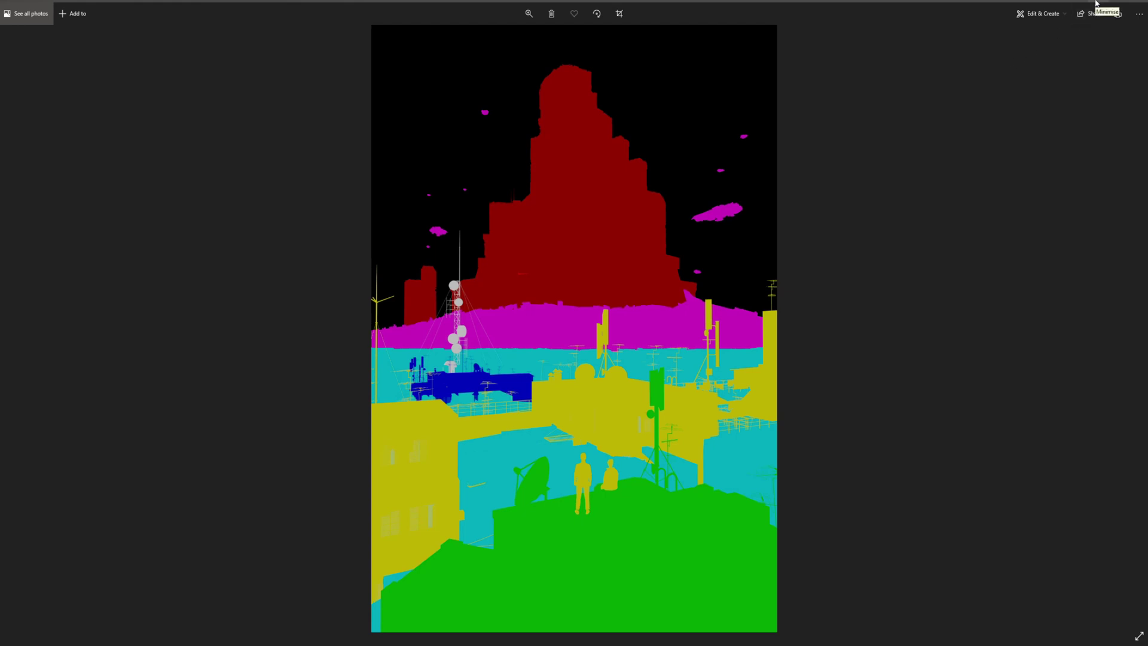
Return to Blender and frame the courtyard tree in the lower 3D viewport
left_click(1095, 2)
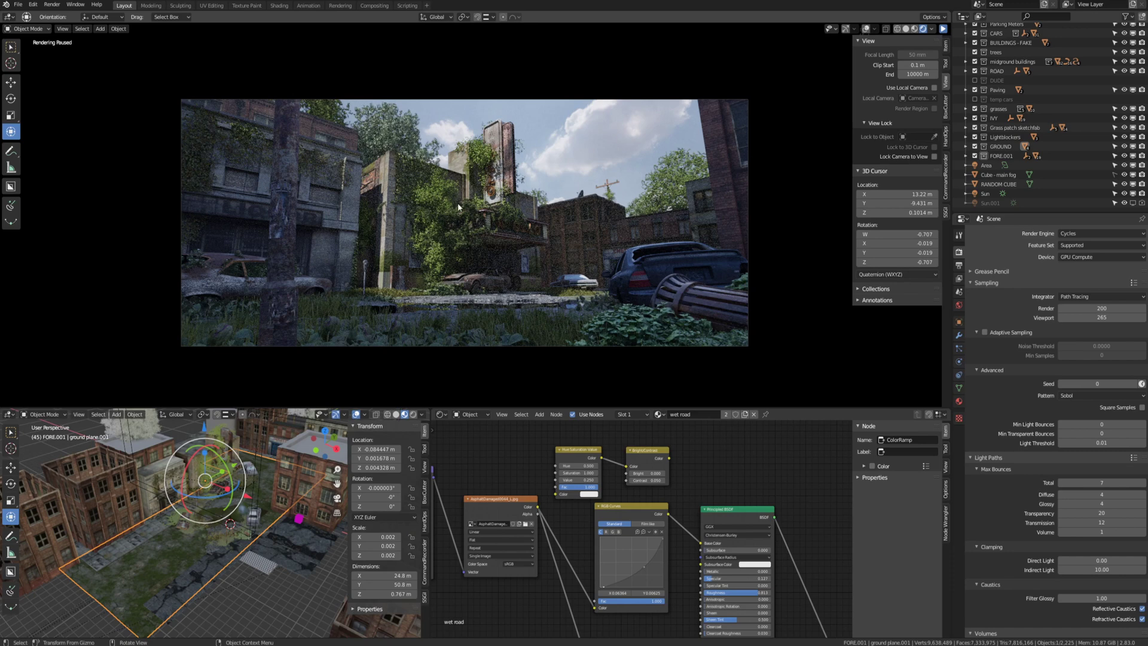
middle_click_drag(237, 455, 252, 454)
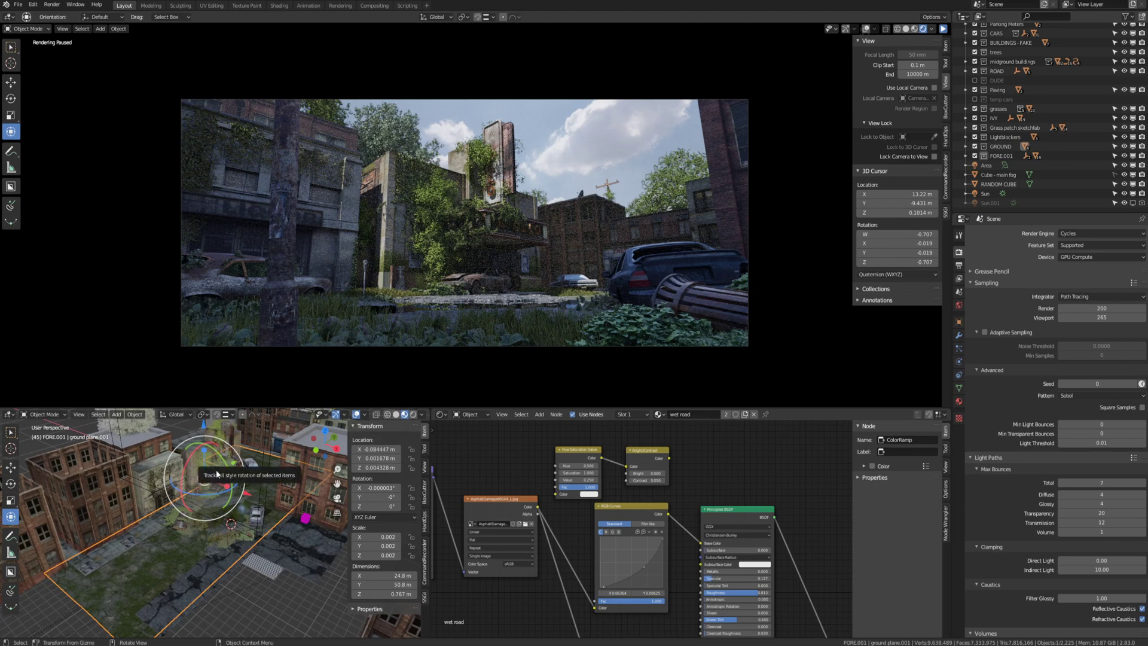
left_click(195, 483)
key("KP_Decimal")
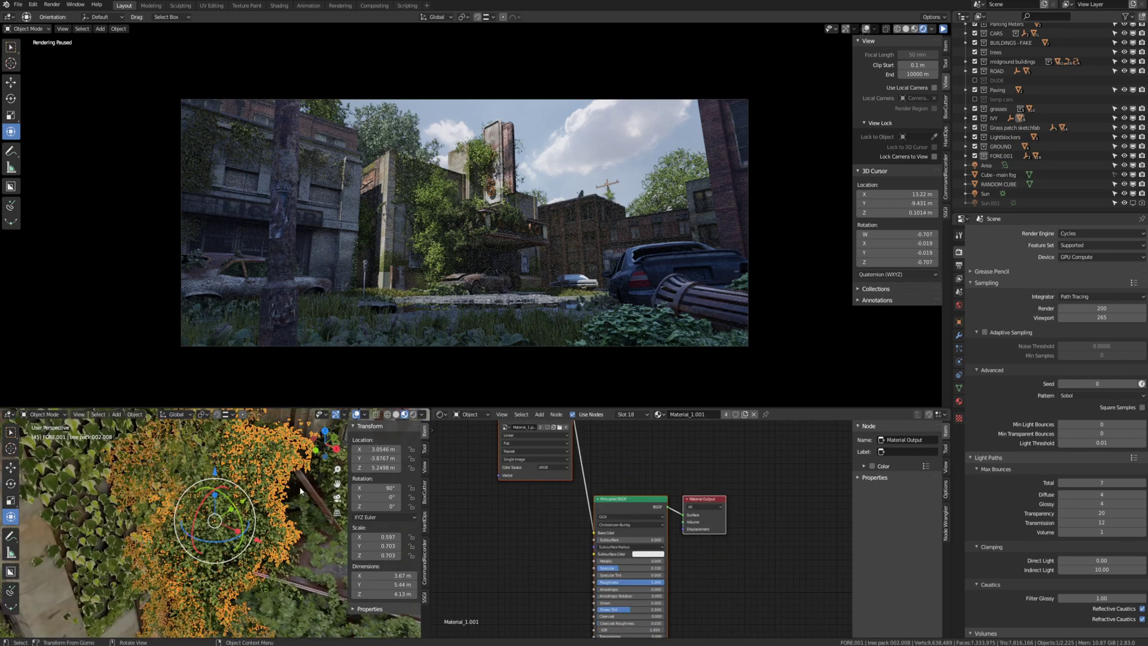
Orbit to a high oblique view of the buildings and select the magenta RANDOM CUBE
scroll(173, 512, "down", 3)
middle_click_drag(173, 512, 270, 504)
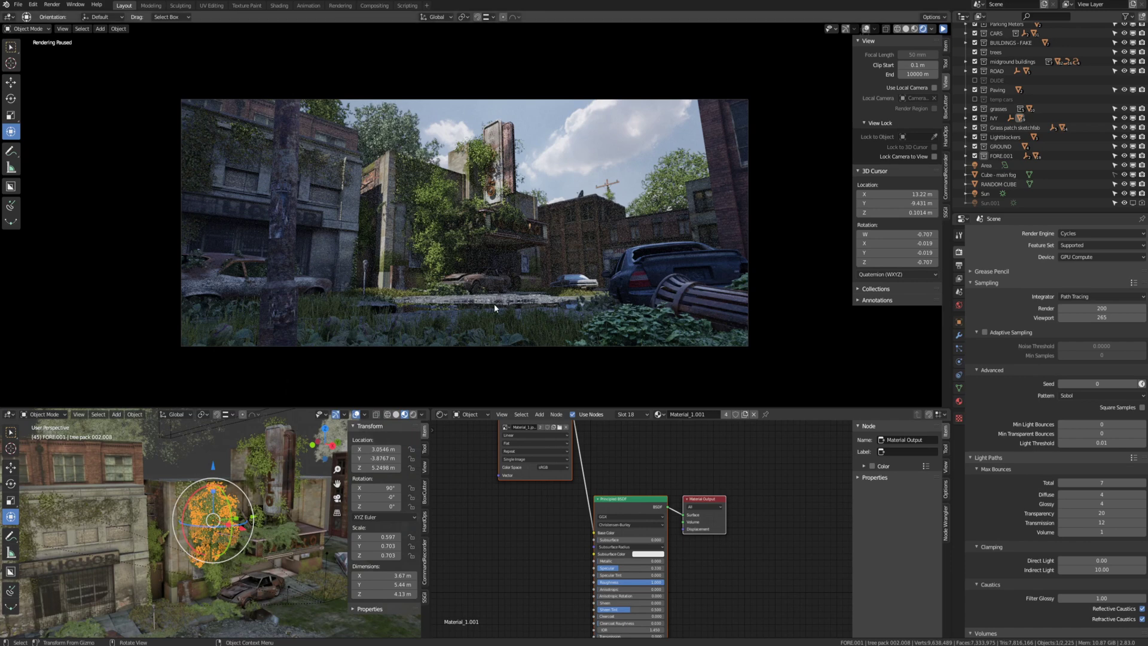
scroll(281, 506, "down", 4)
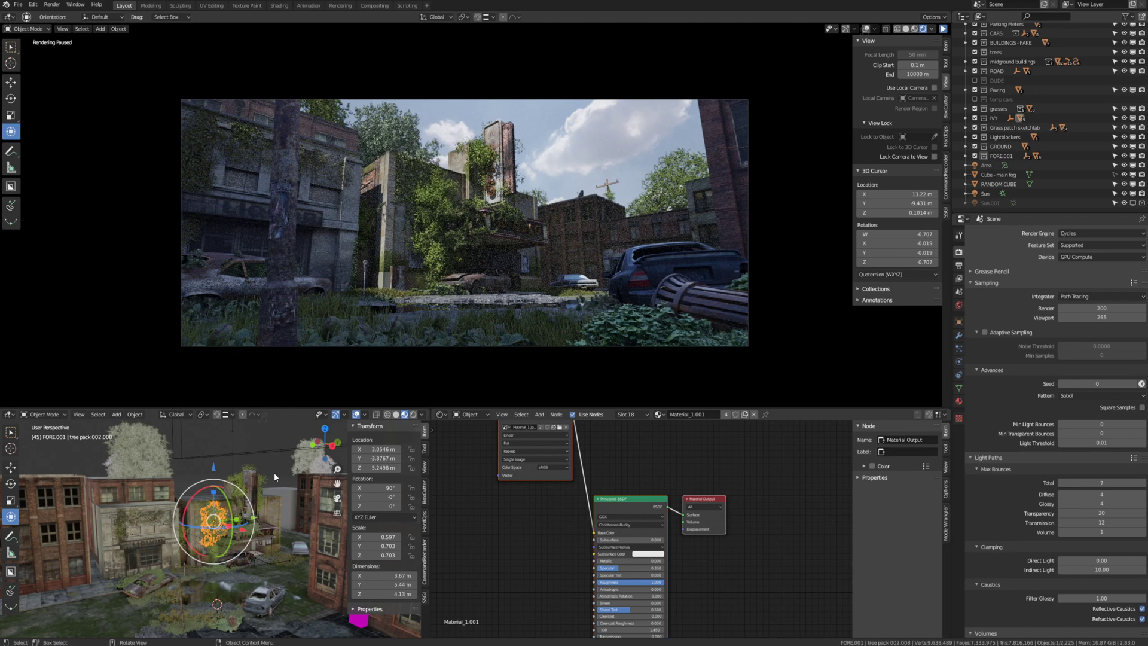
mouse_move(283, 540)
middle_mouse_down()
mouse_move(292, 554)
mouse_move(234, 514)
mouse_move(278, 547)
middle_mouse_up()
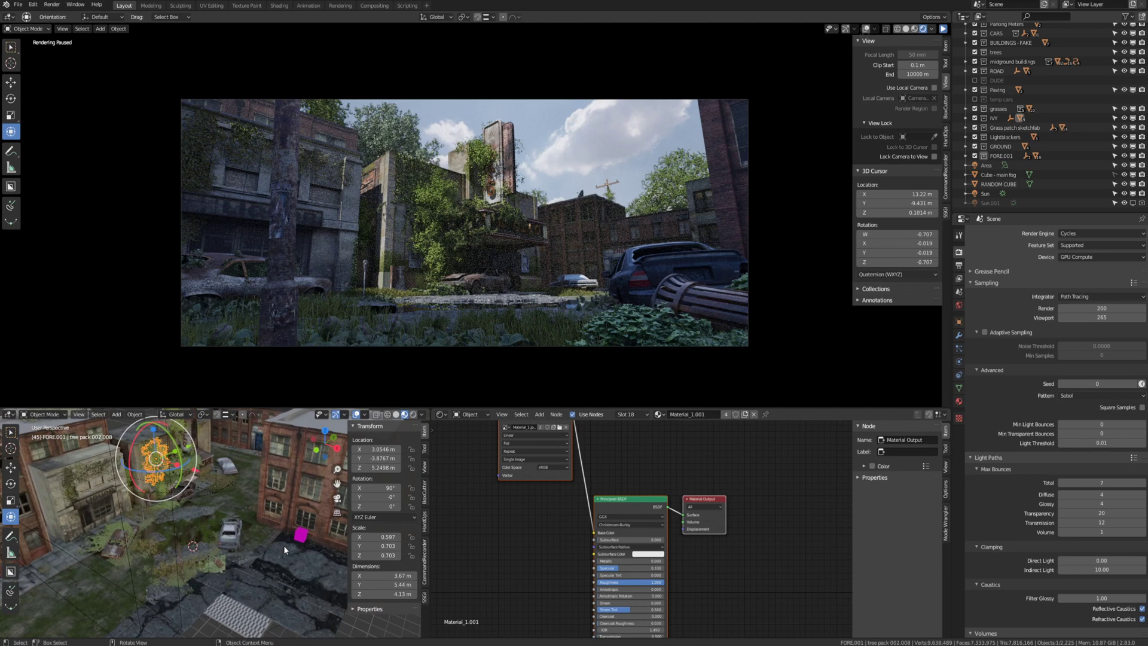
left_click(301, 535)
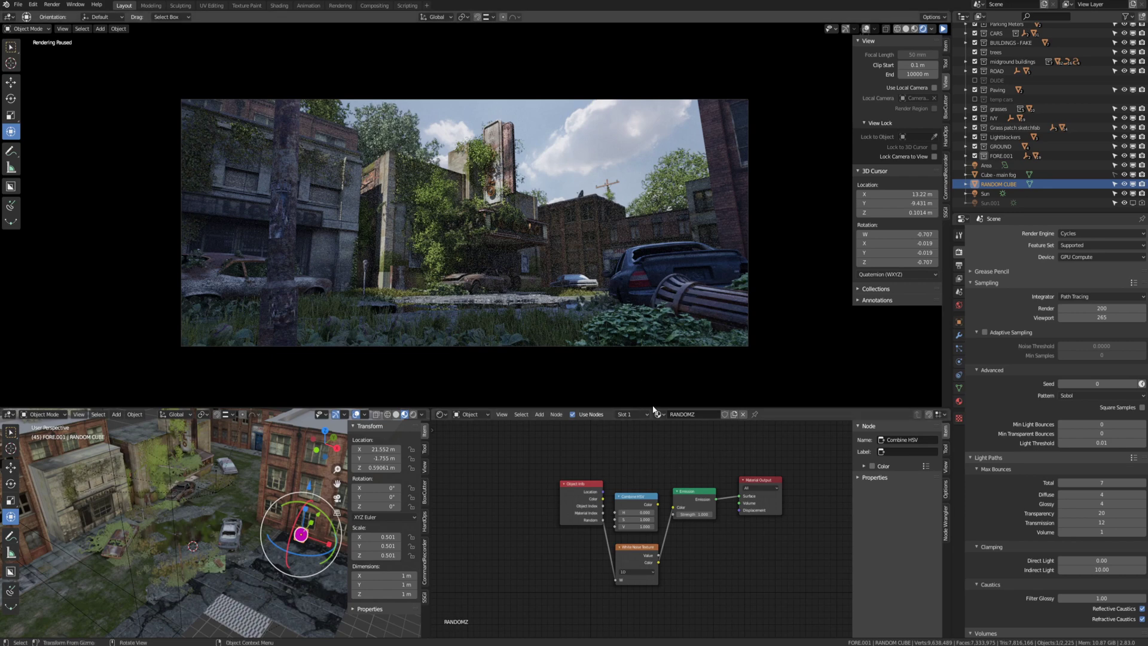
Center the RANDOMZ node tree and slightly reposition the Object Info, White Noise Texture and Combine HSV nodes
scroll(676, 449, "up", 2)
middle_click_drag(676, 449, 608, 439)
scroll(595, 446, "up", 1)
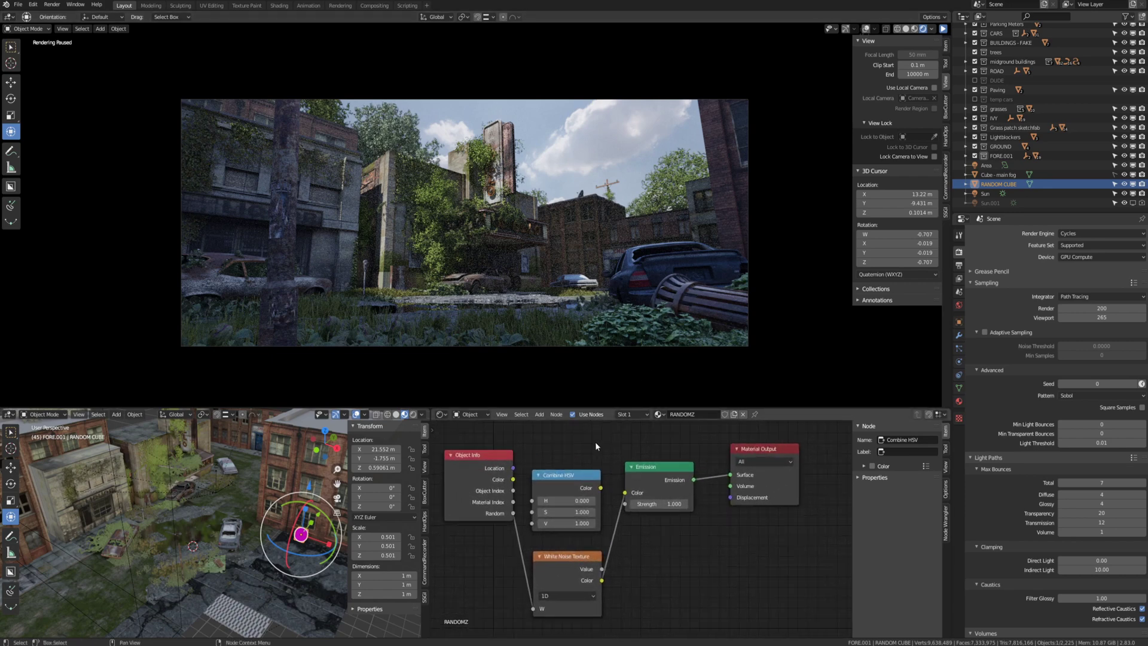
scroll(556, 437, "up", 2)
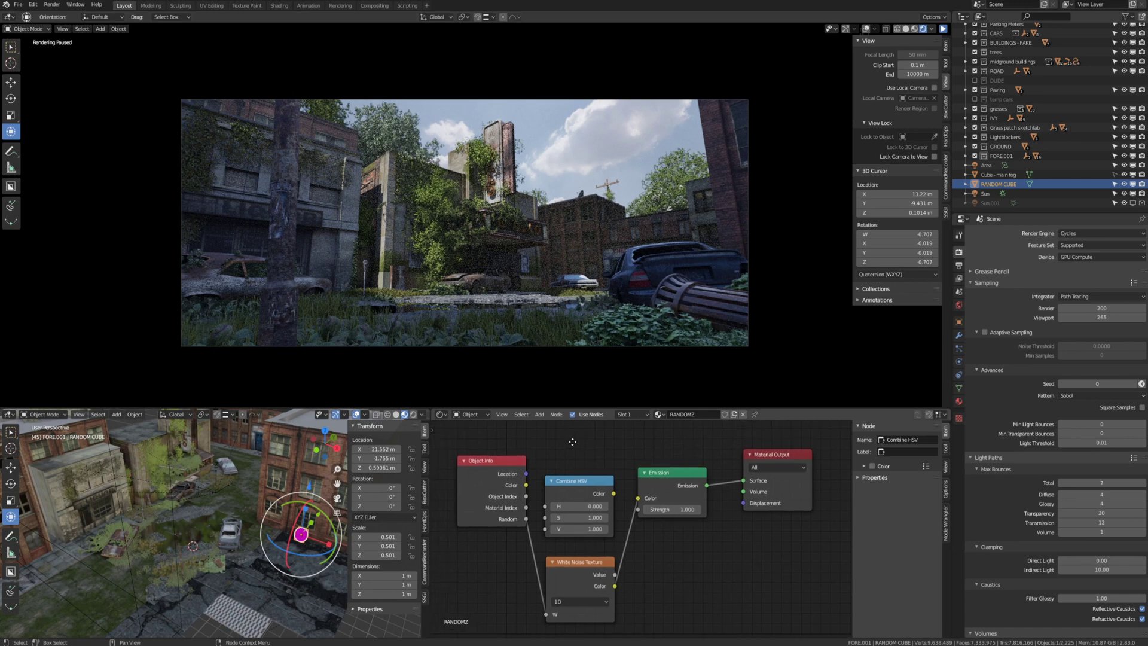
scroll(561, 444, "down", 1)
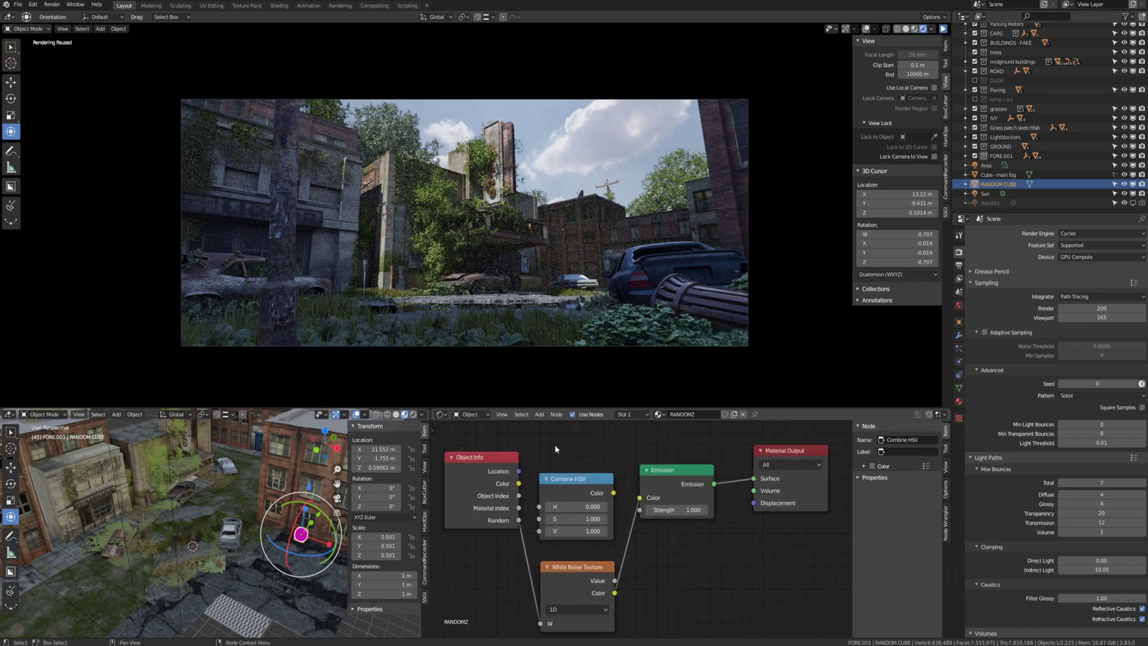
left_click_drag(475, 455, 472, 458)
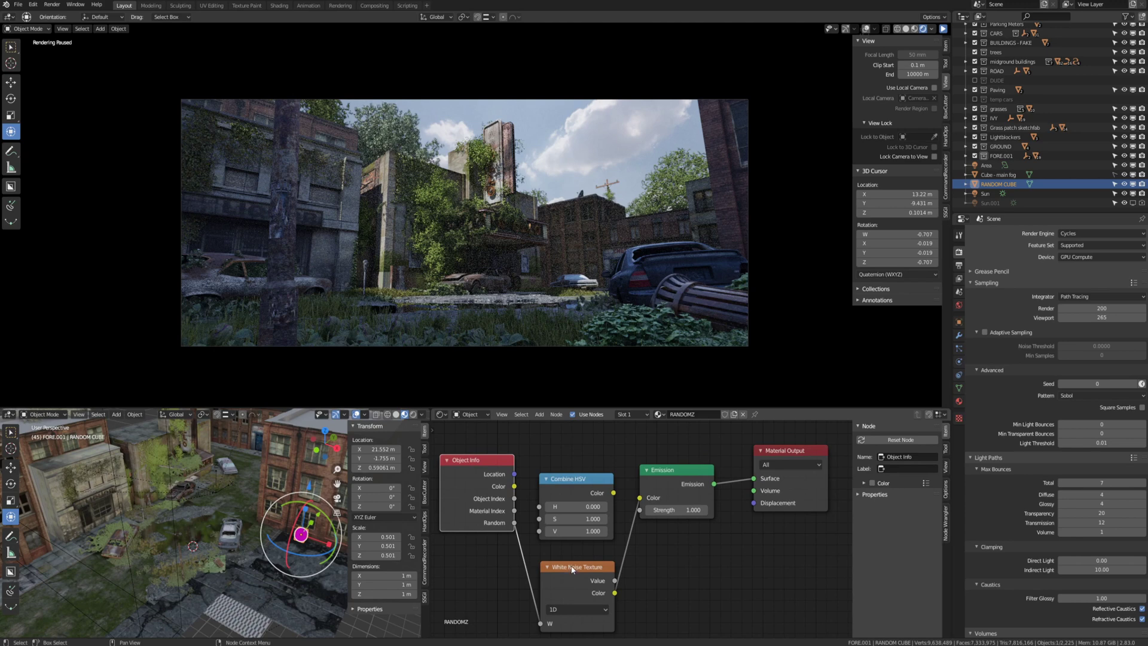
left_click_drag(565, 571, 561, 566)
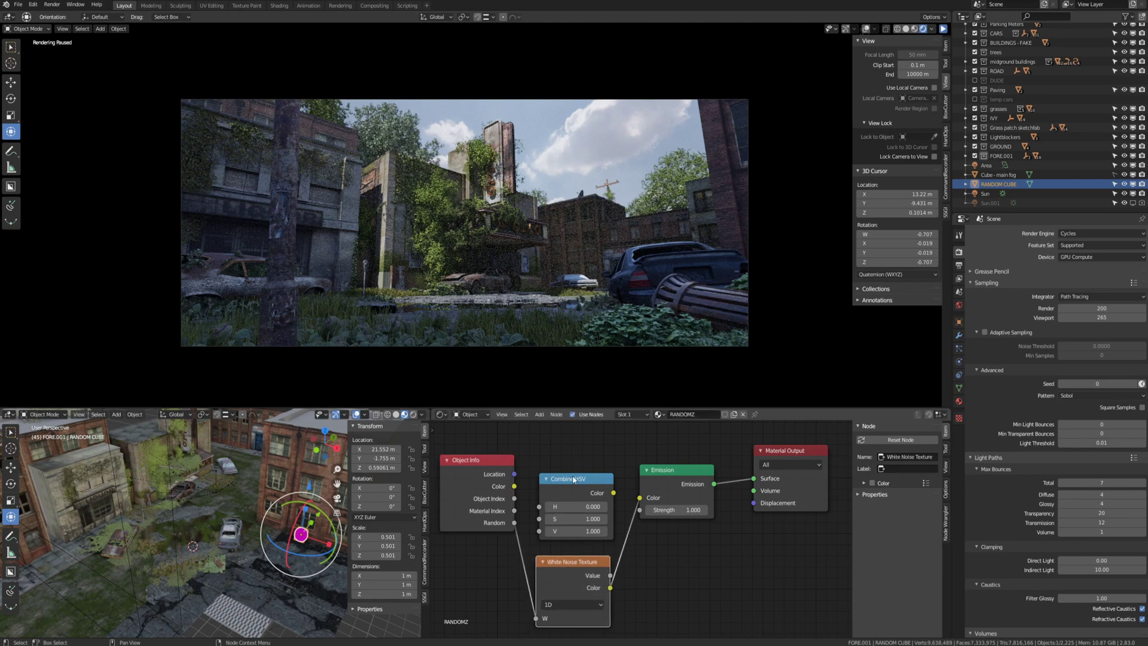
left_click_drag(577, 487, 576, 472)
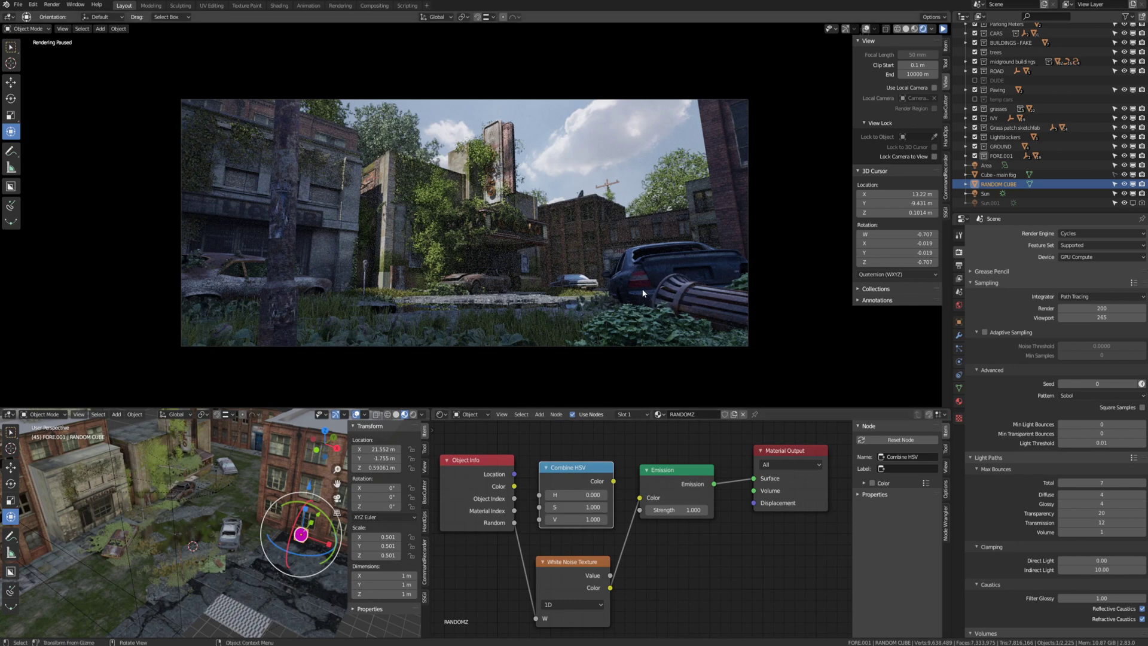
Select the Object Info, White Noise Texture, Emission and Material Output nodes in turn to inspect them
left_click(494, 522)
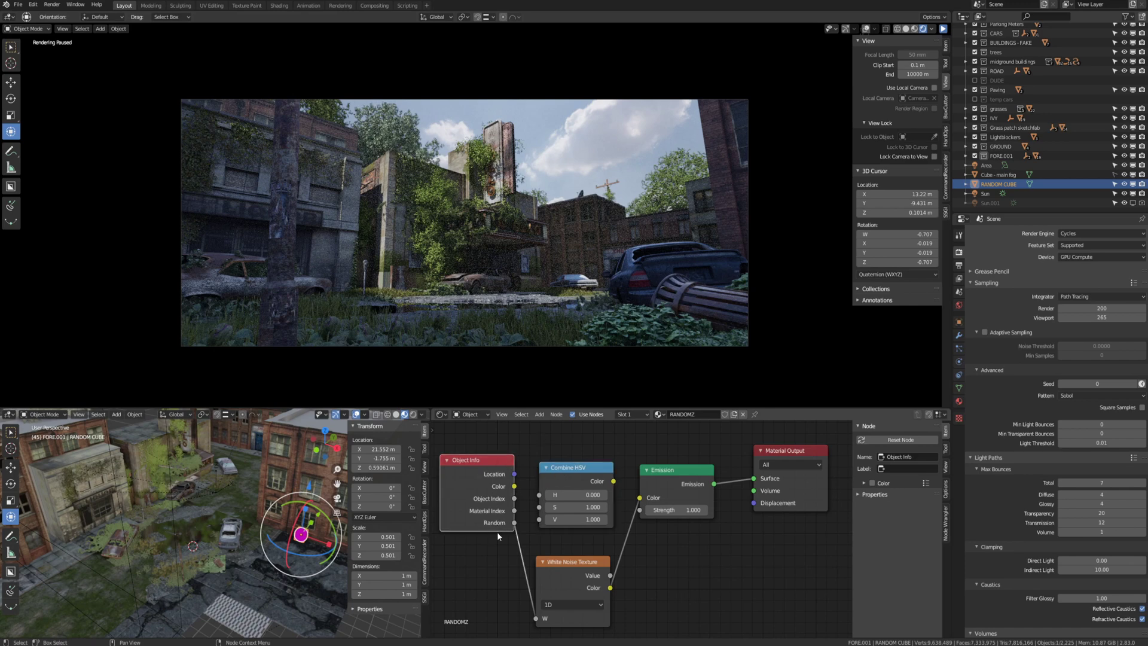
left_click(571, 569)
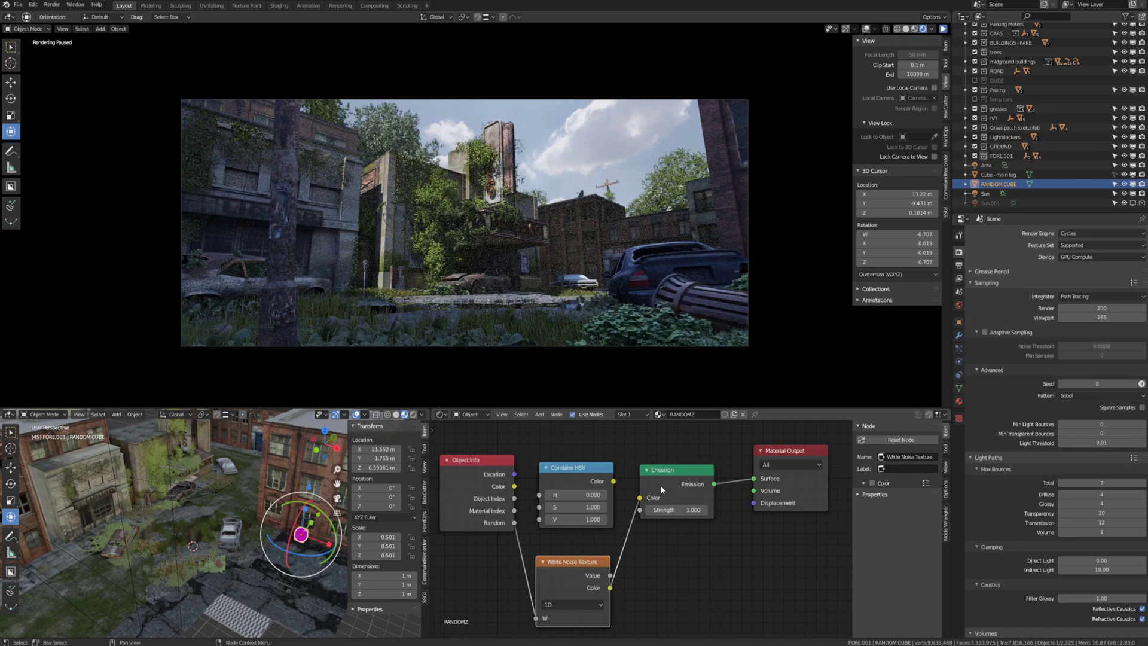
left_click(671, 474)
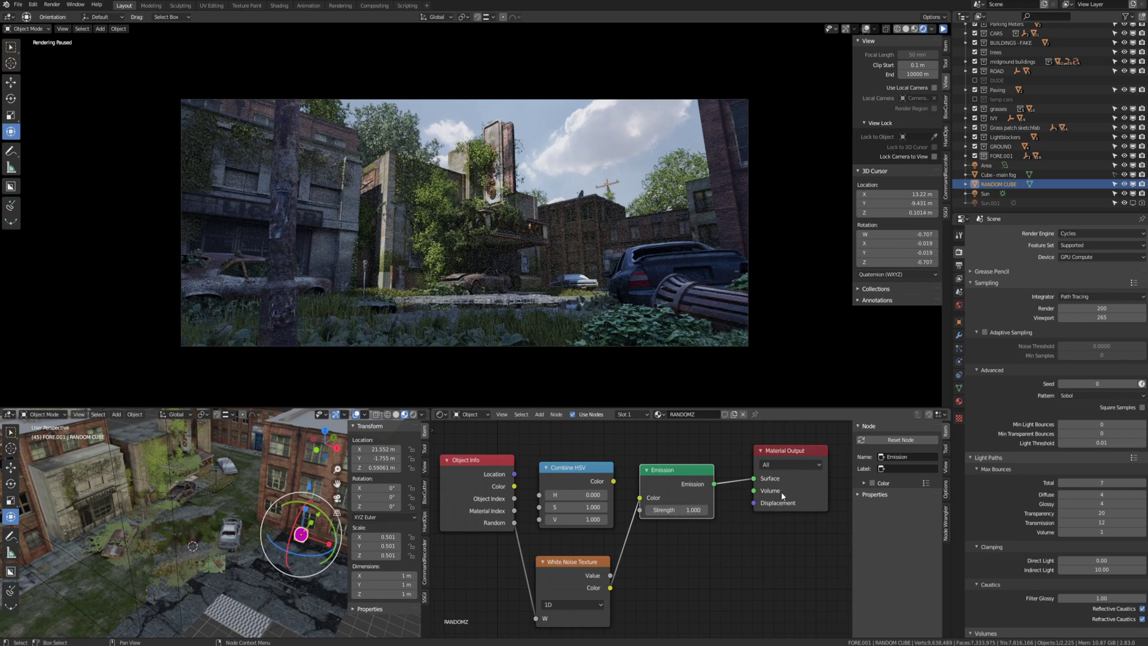
left_click(794, 458)
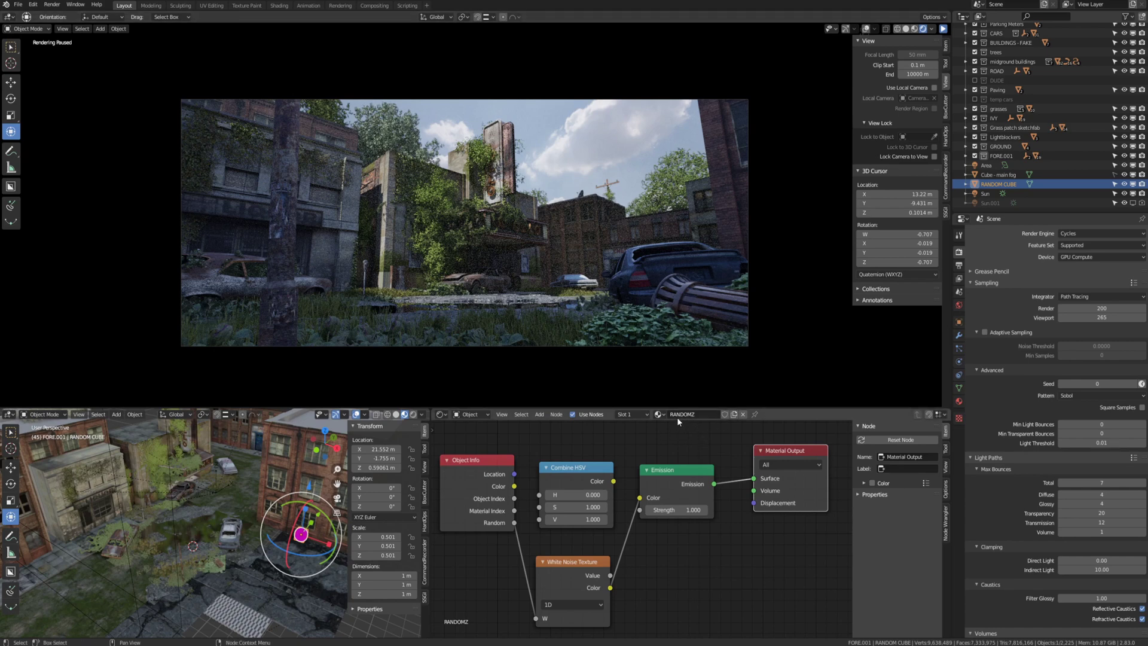
Set the view layer Material Override to RANDOMZ via a 'rand' search, then select its Combine HSV node
left_click(959, 279)
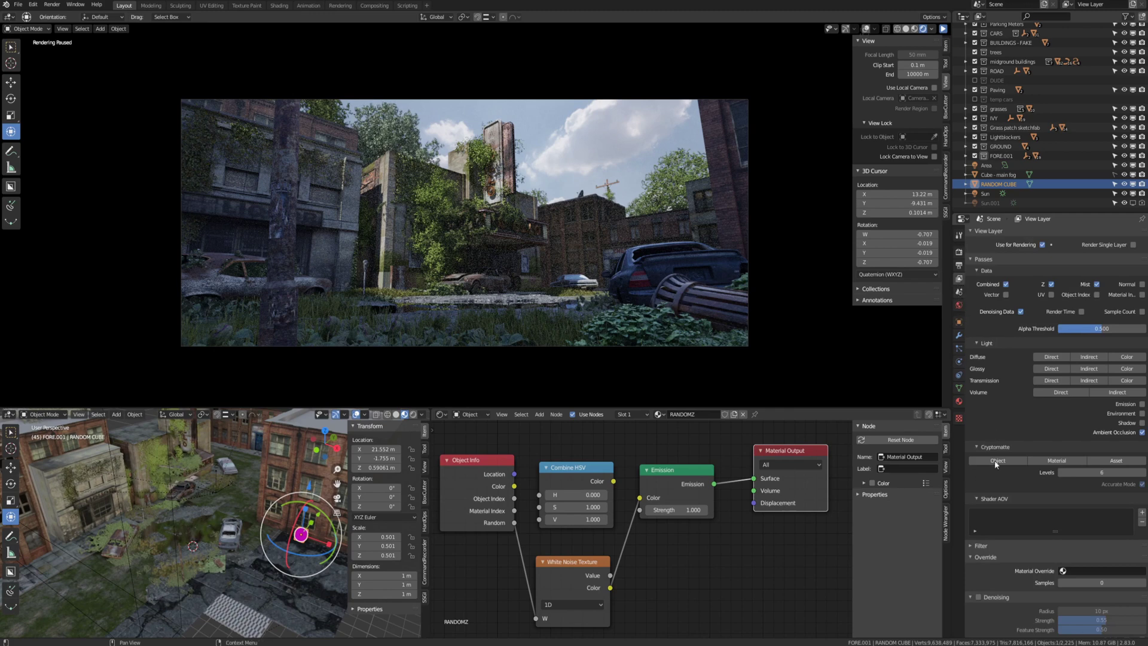
scroll(992, 404, "down", 2)
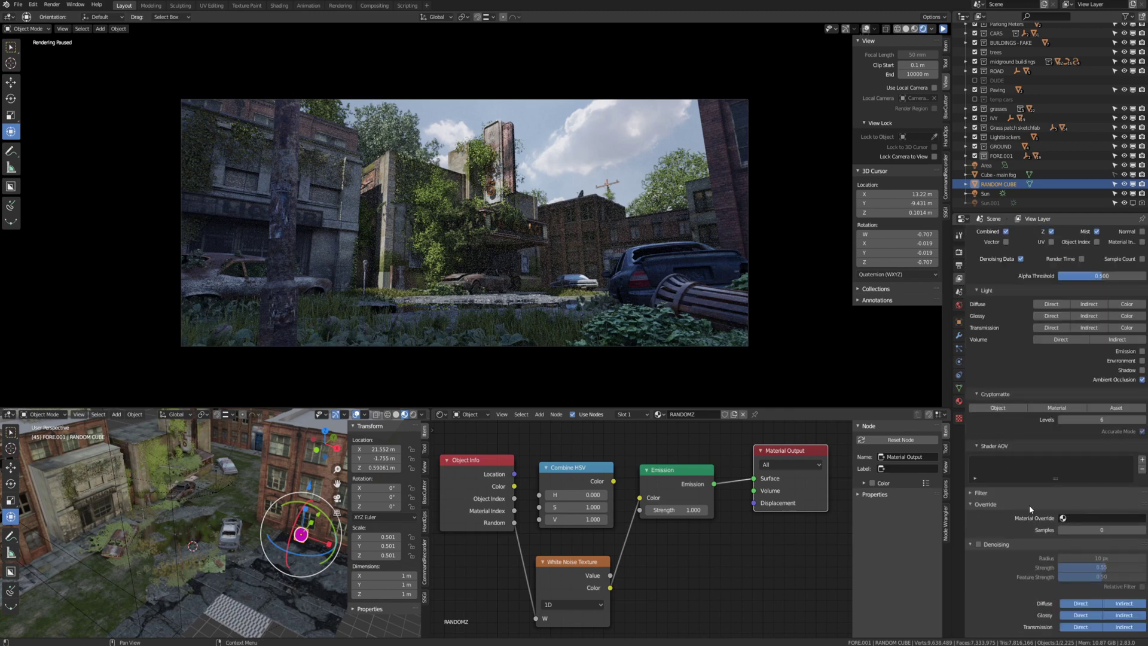
left_click(1075, 518)
type("rand")
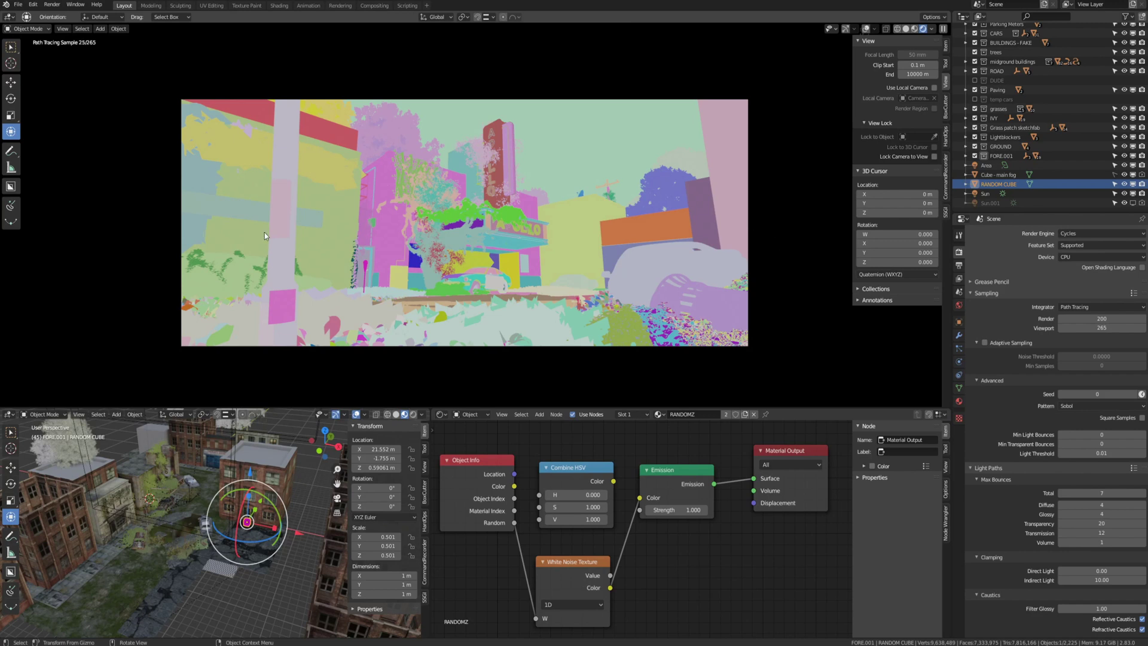
left_click(958, 278)
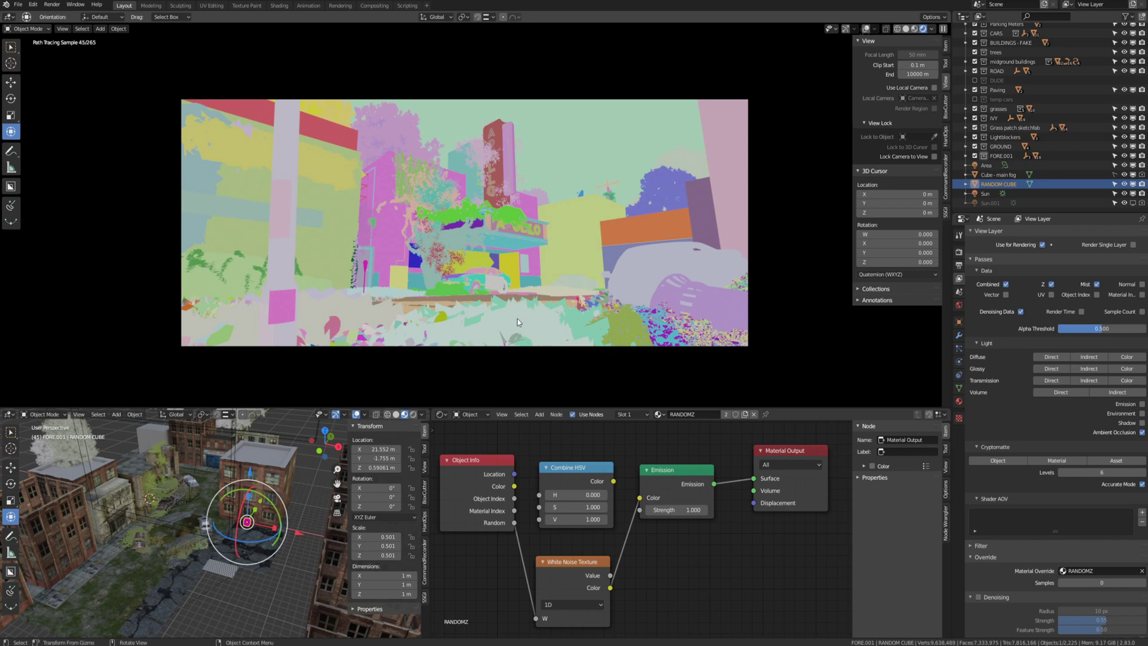
left_click(568, 476)
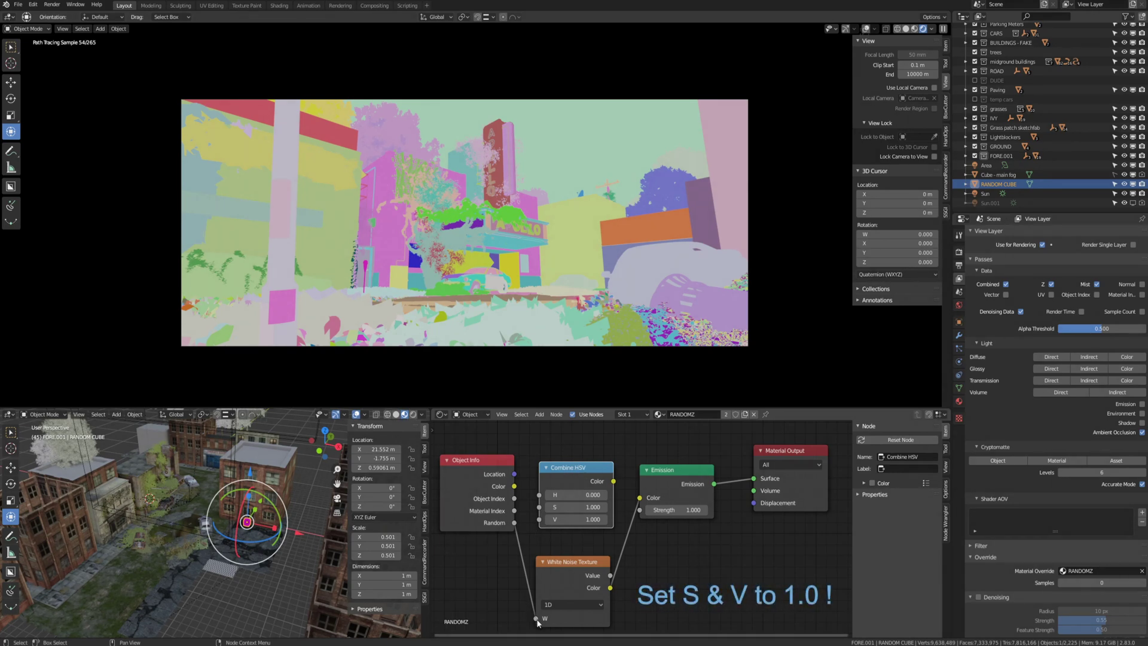
left_click_drag(523, 612, 540, 495)
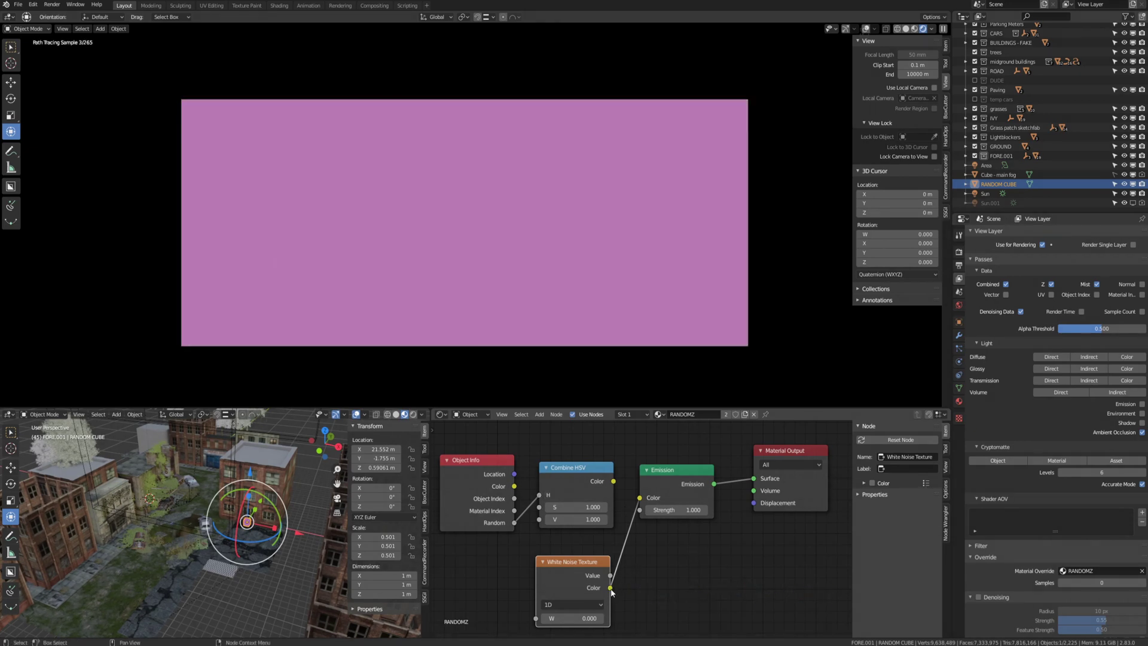
left_click_drag(610, 587, 629, 564)
left_click_drag(613, 481, 645, 496)
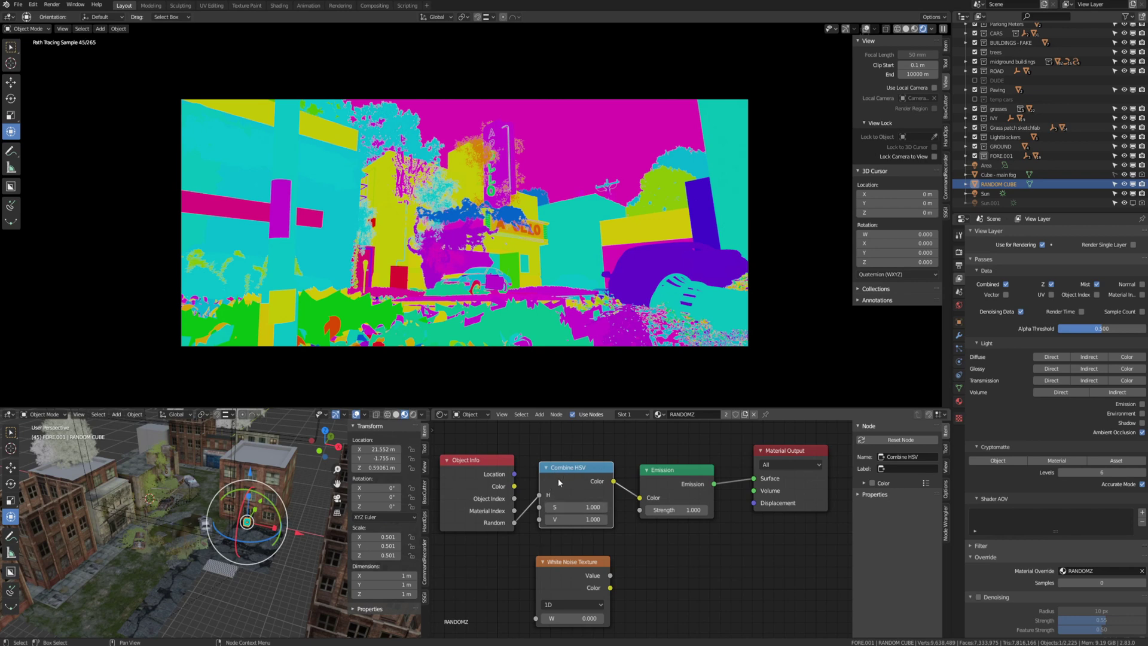
left_click_drag(540, 495, 533, 534)
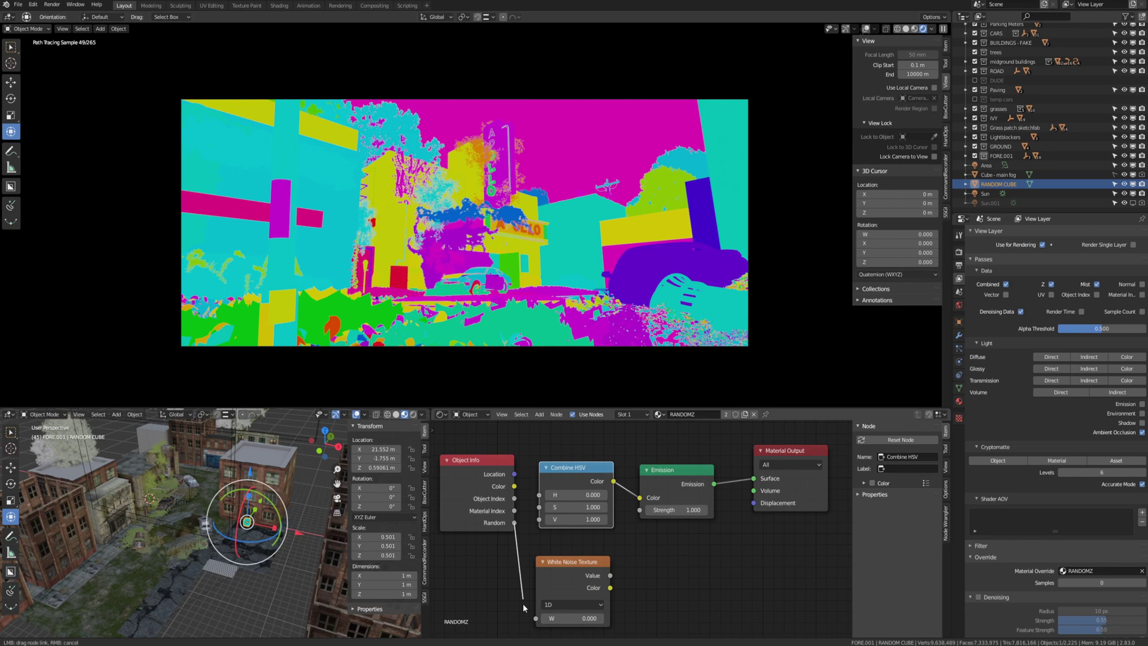
left_click_drag(523, 605, 532, 618)
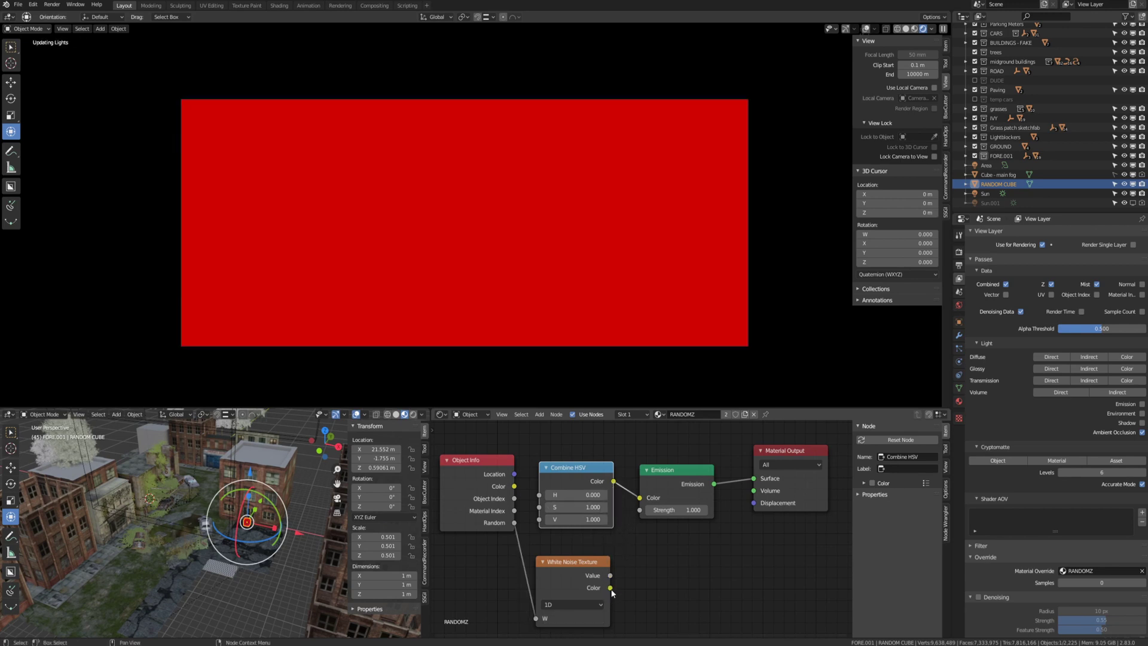
left_click_drag(610, 588, 639, 497)
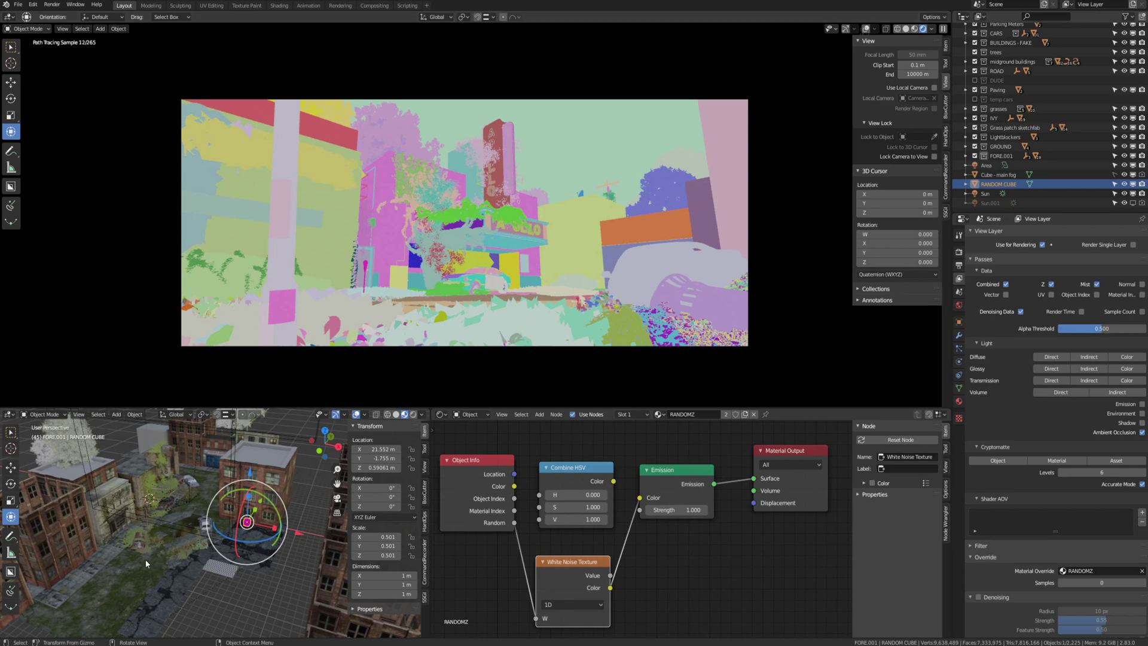
Select the Chevrolet Nova car in the viewport and expand the CARS collection in the Outliner
middle_click_drag(145, 558, 120, 552)
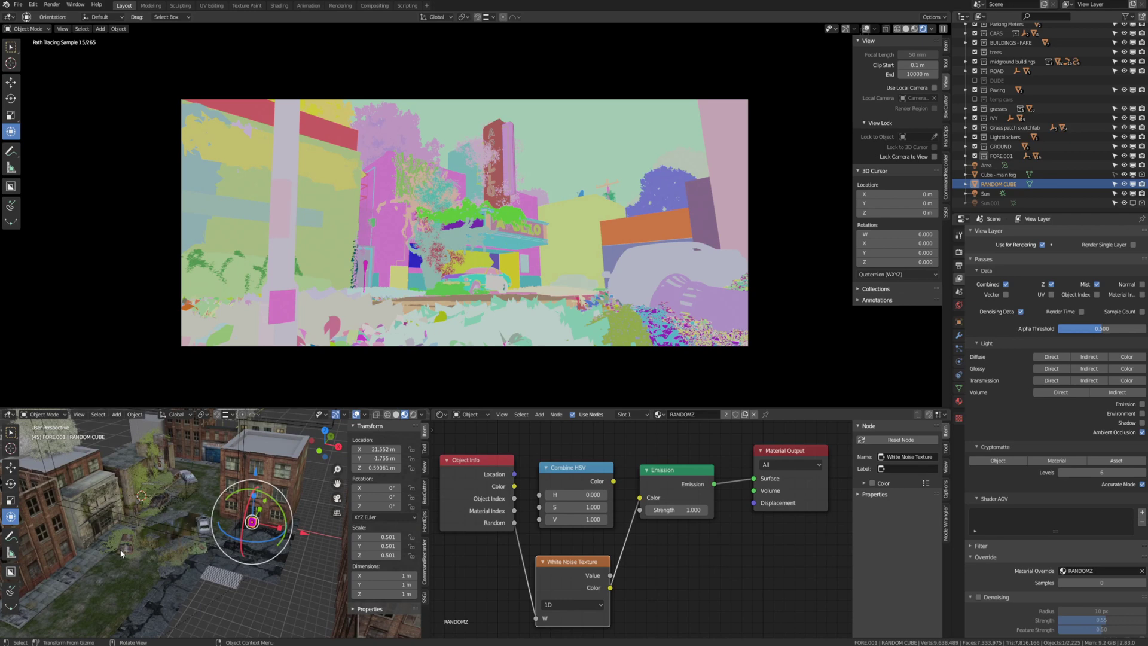
left_click(120, 552)
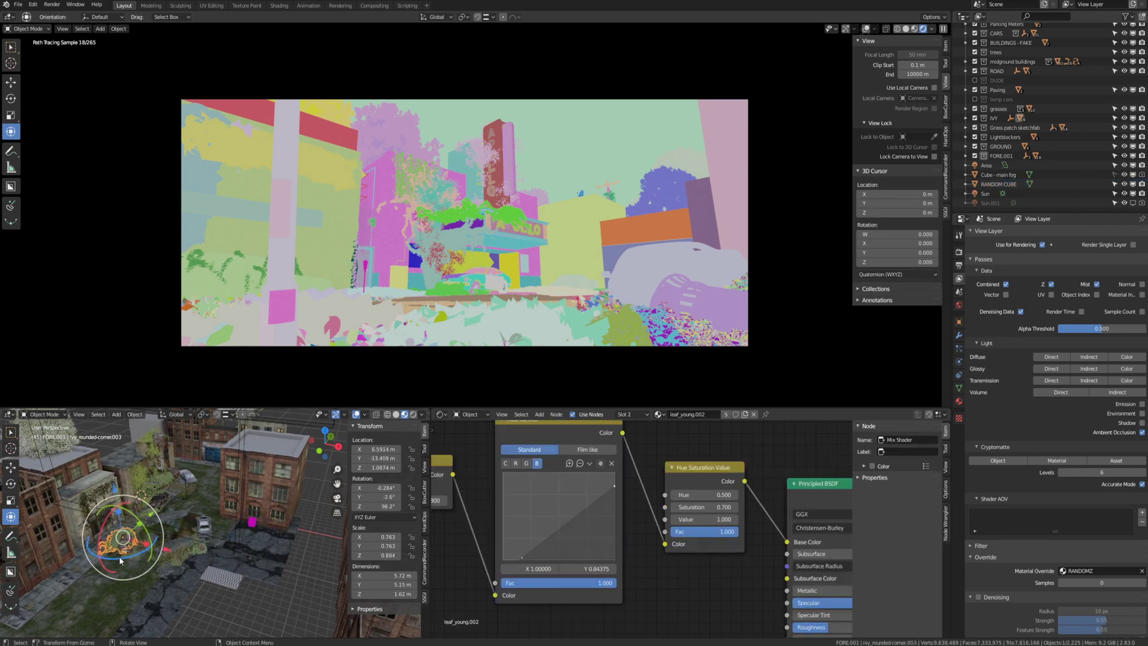
left_click(127, 551)
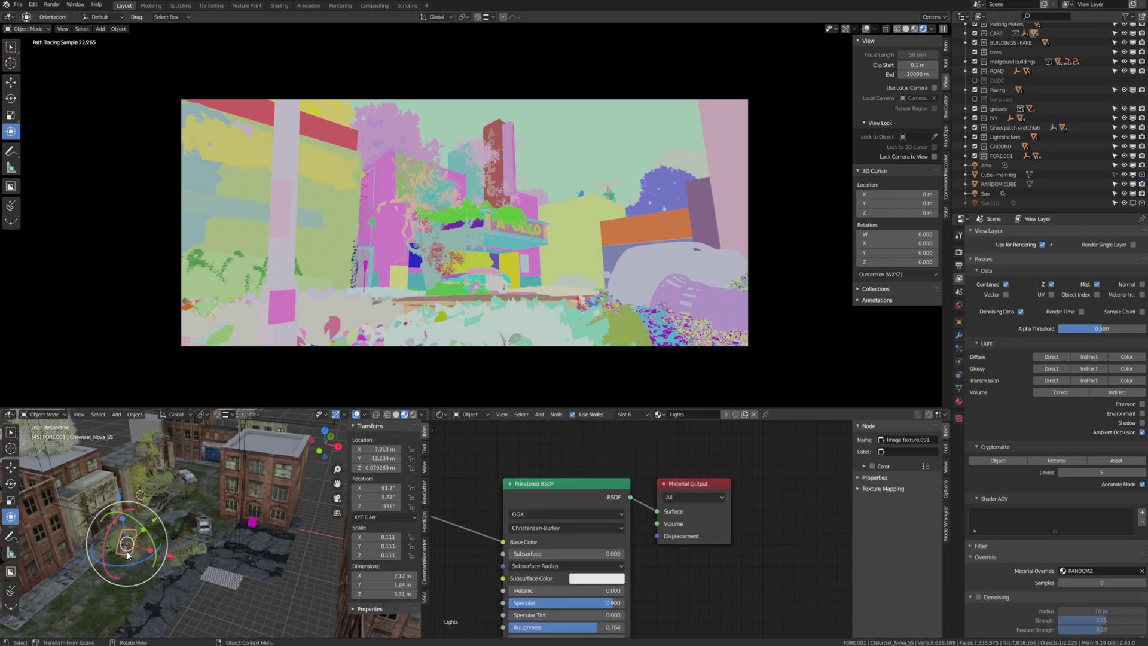
scroll(1049, 95, "up", 5)
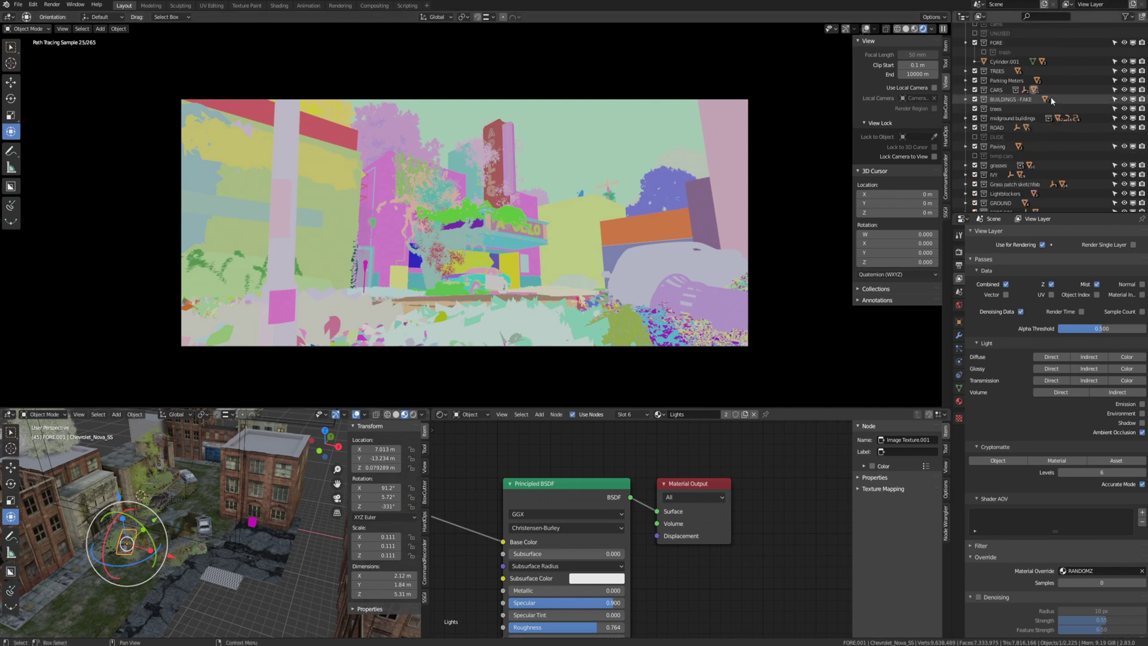
left_click(965, 109)
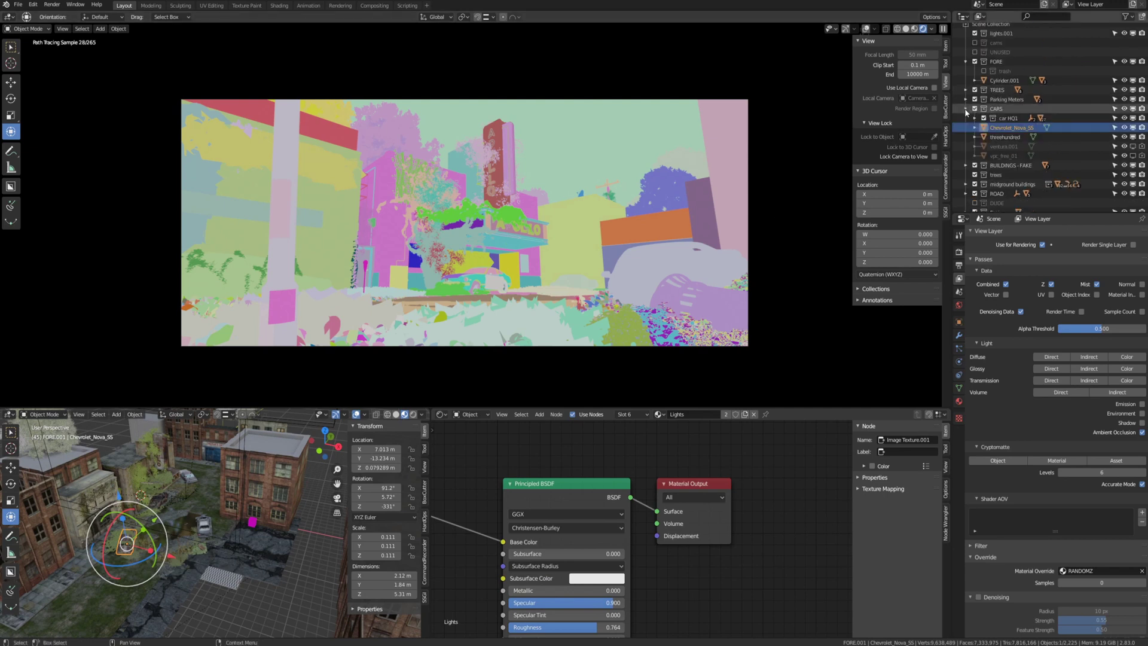
Rename Chevrolet_Nova_SS to Chevrolet_Nova_SSbb in the Outliner
double_click(1027, 128)
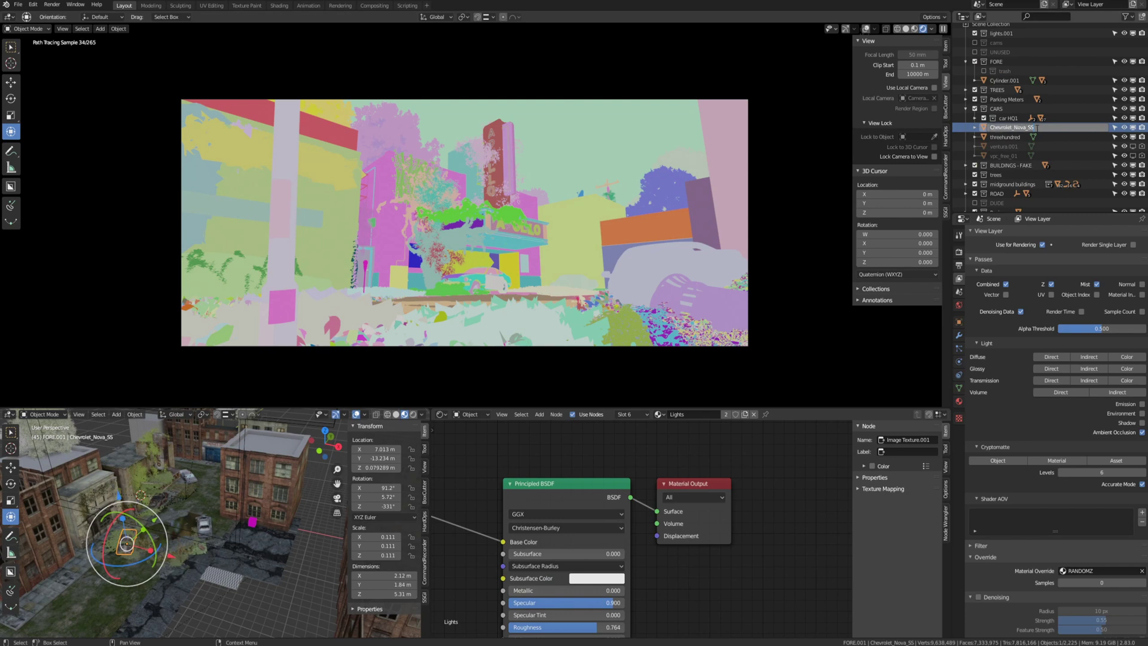
type("b")
key("Return")
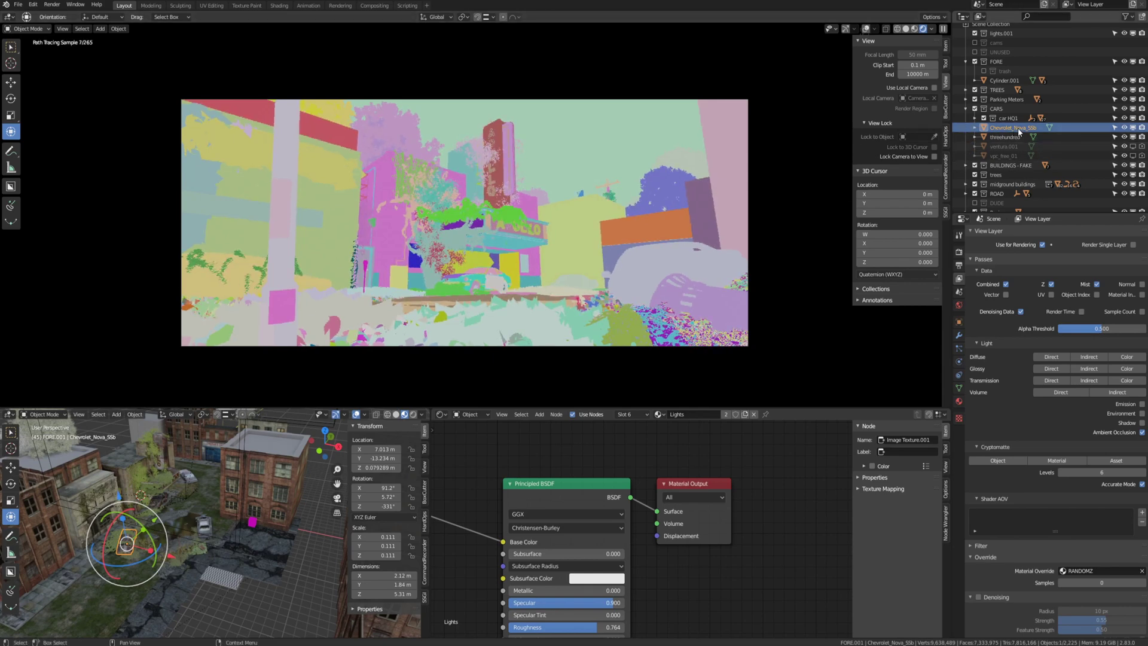
double_click(1041, 128)
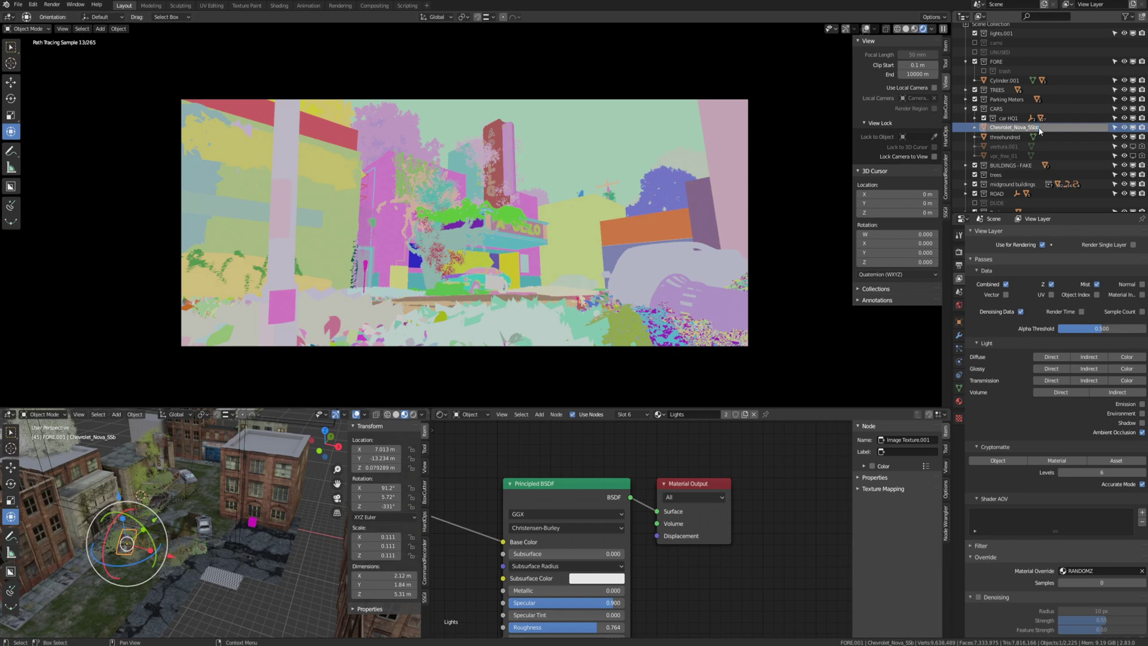
key("Return")
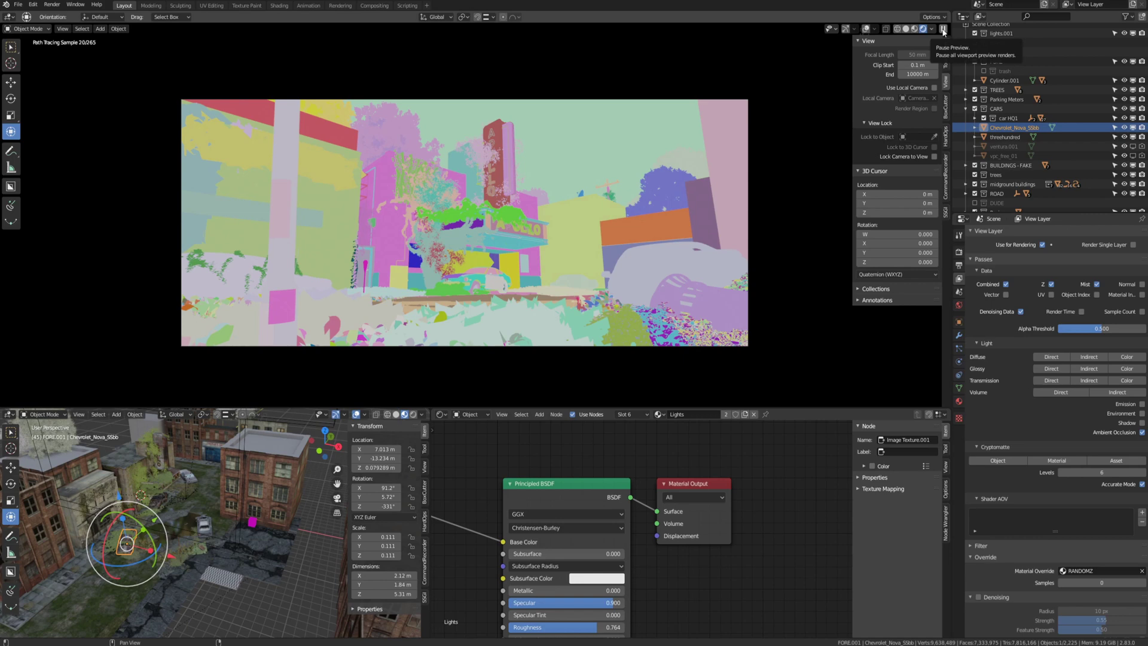
Switch from the paused rendered preview to Solid shading with Flat lighting and Random colour
left_click(943, 30)
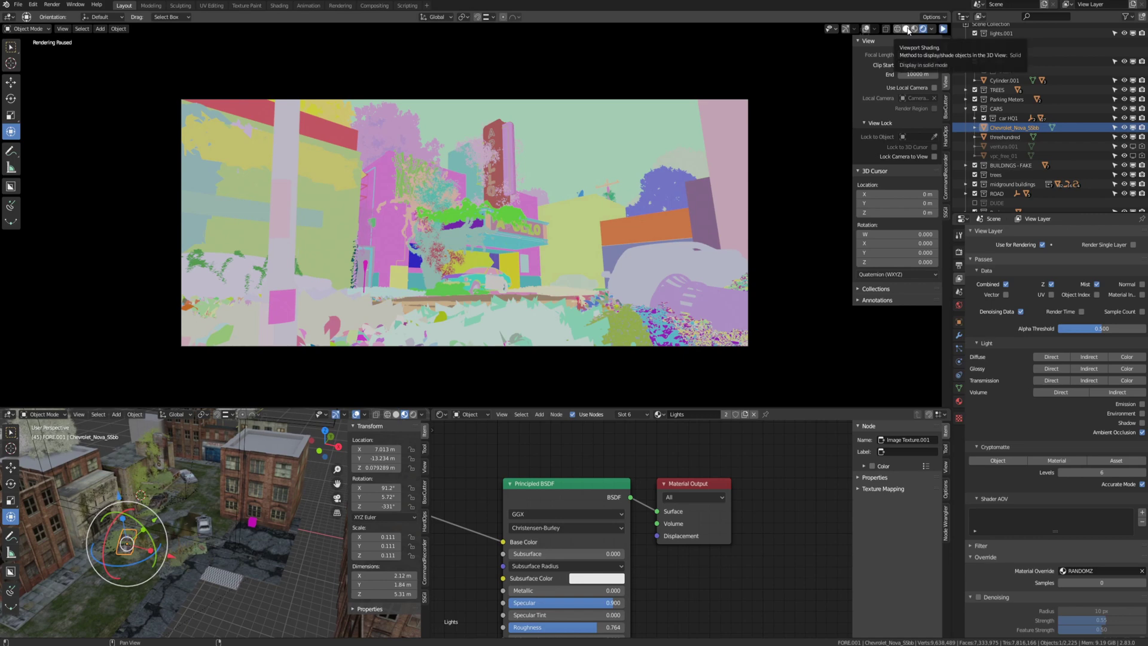
left_click(907, 29)
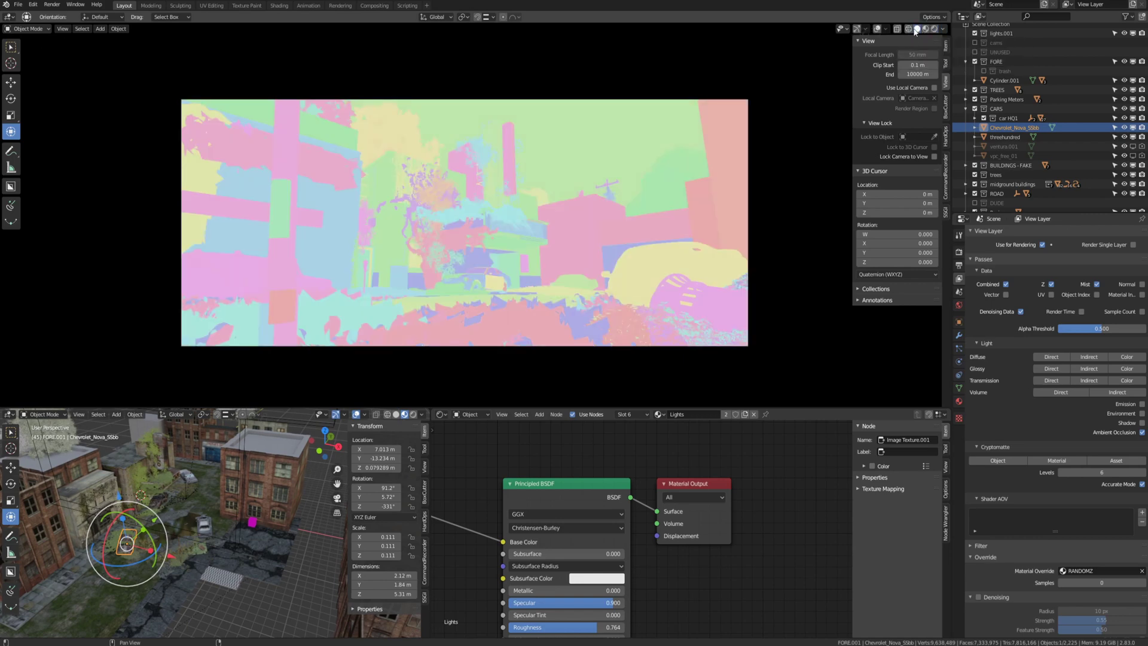
left_click(942, 29)
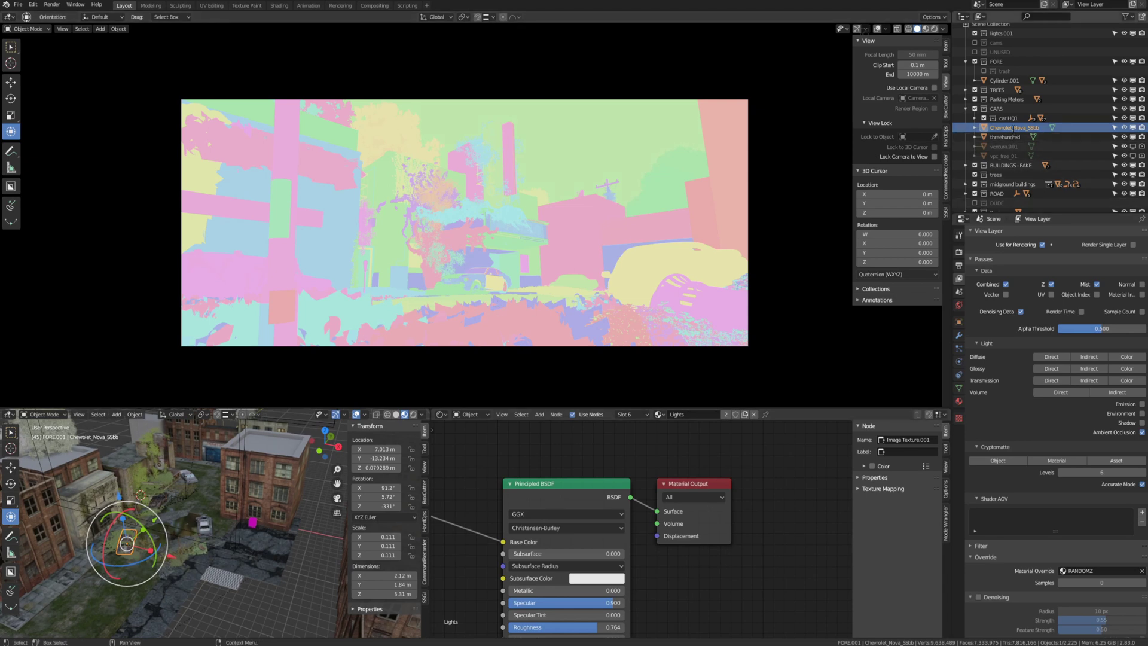
Rename the car back to Chevrolet_Nova_SS, then shorten it to Chevrolet_Nova
double_click(1014, 128)
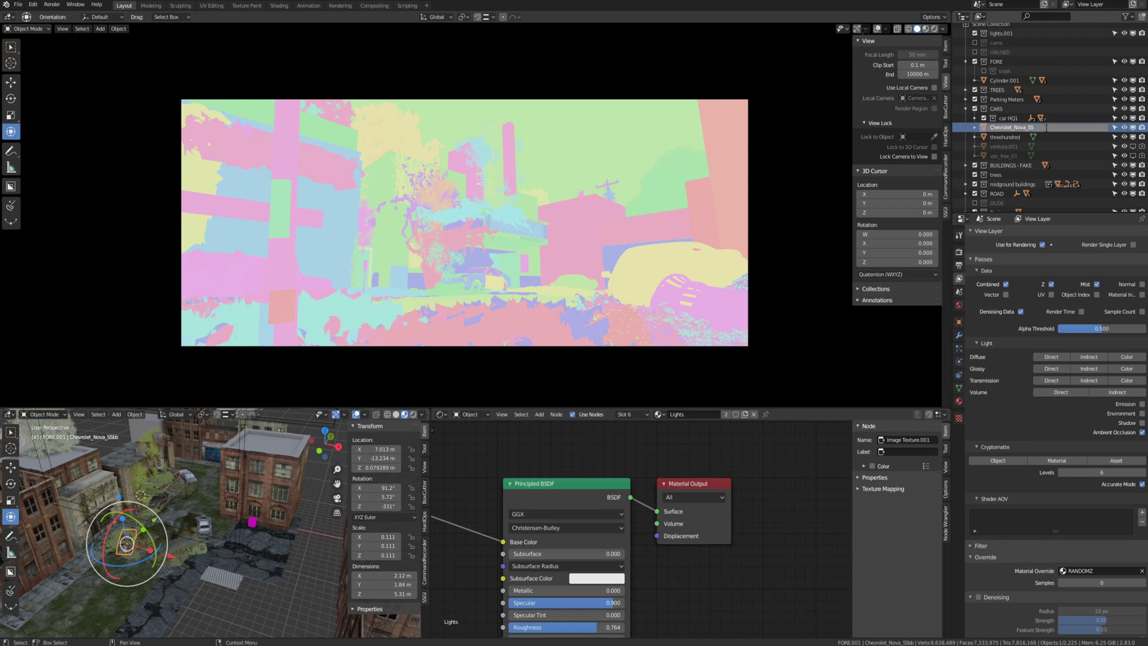
key("Return")
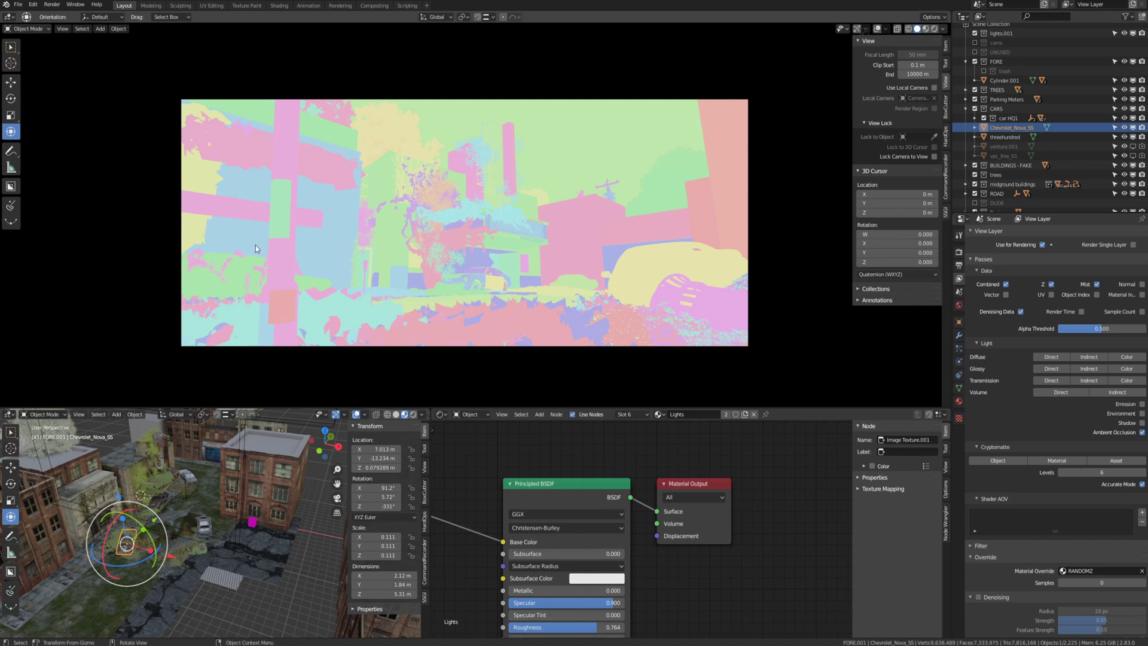
double_click(1008, 127)
left_click(1032, 127)
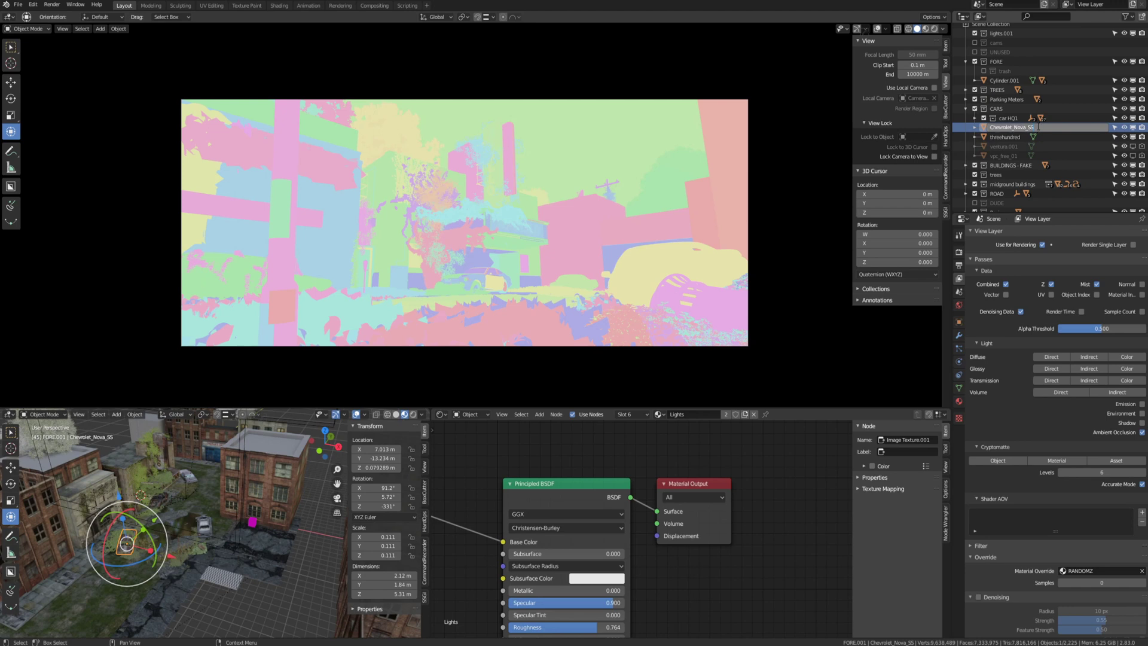
key("Return")
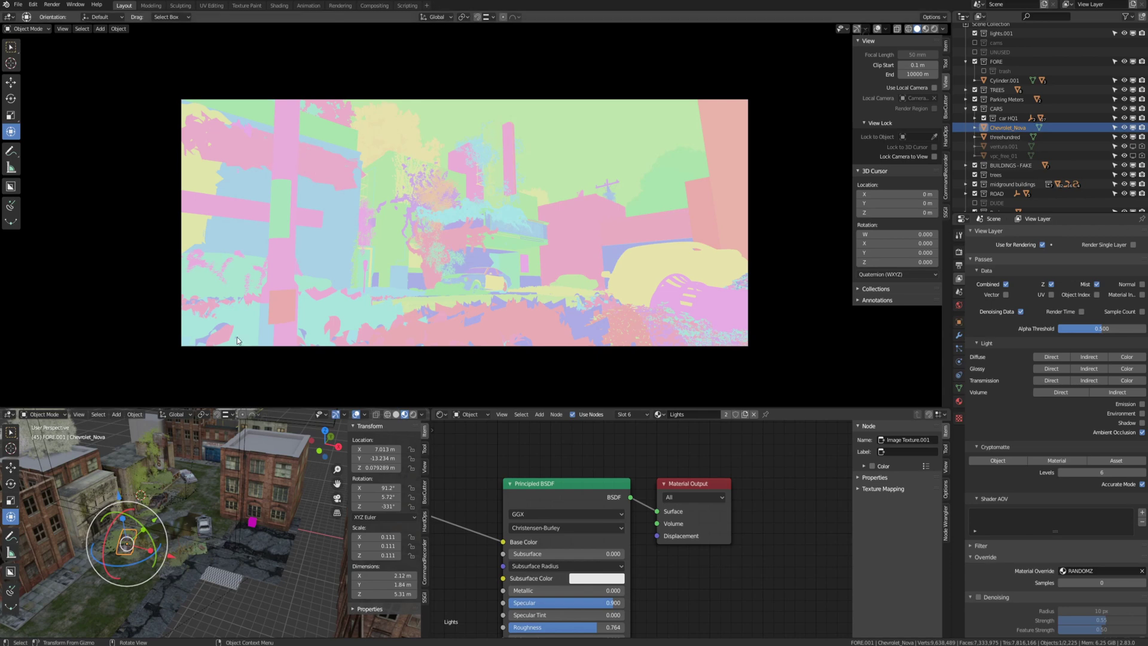
Select the street-lamp pole and rename Cylinder.001 to Cylinder.001b
scroll(200, 576, "up", 8)
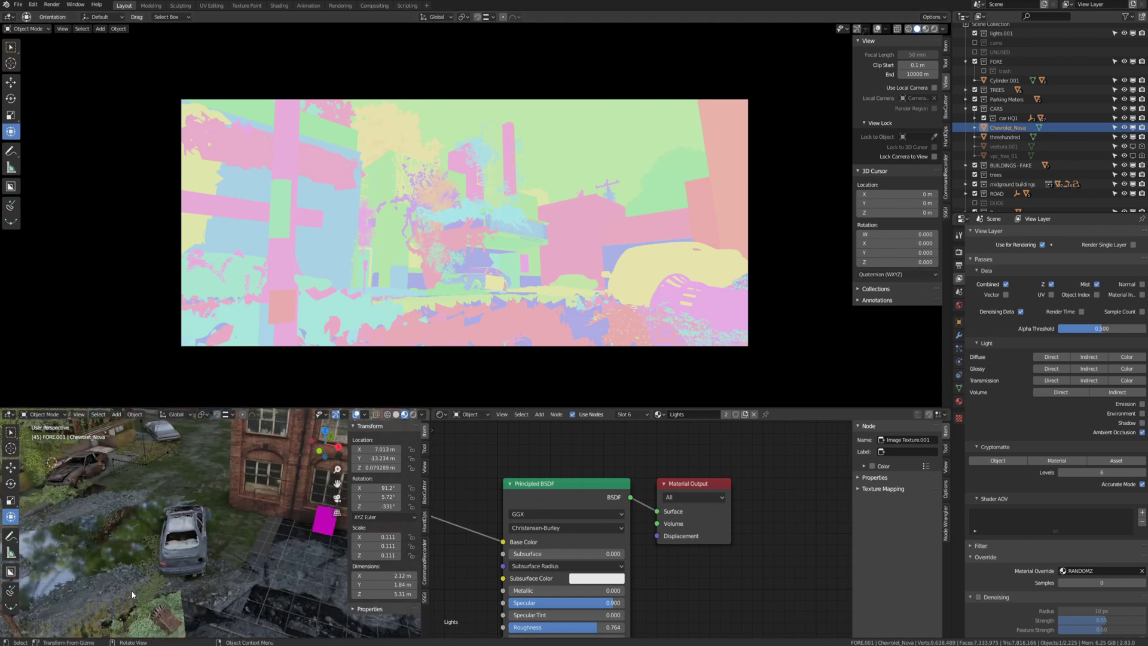
middle_click_drag(87, 615, 91, 601)
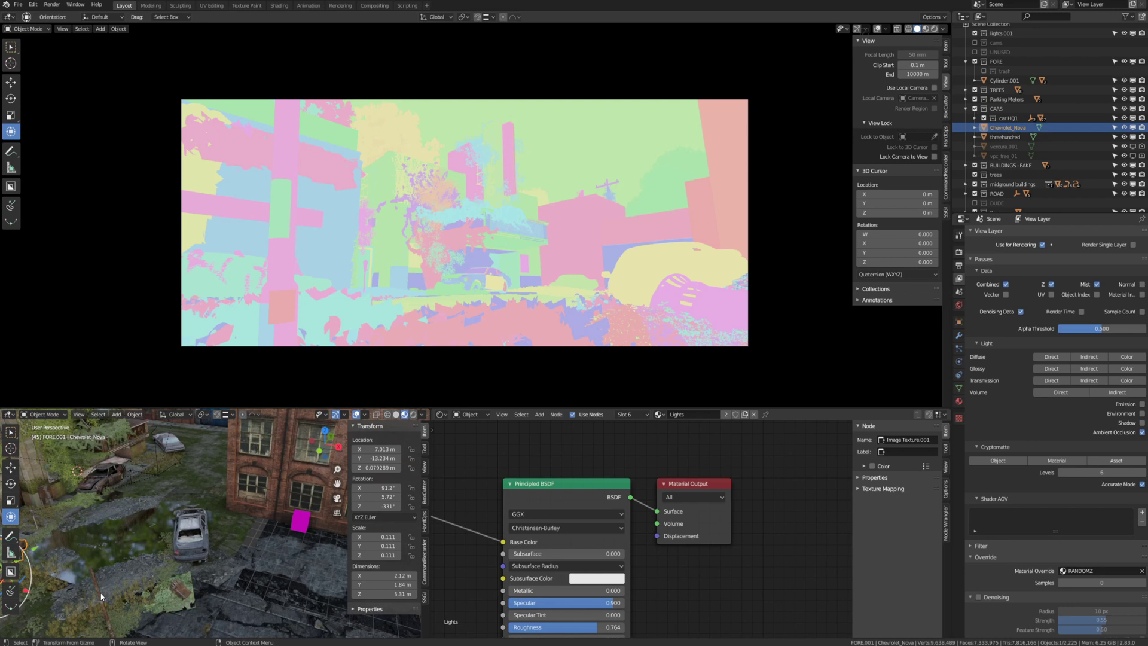
left_click(101, 596)
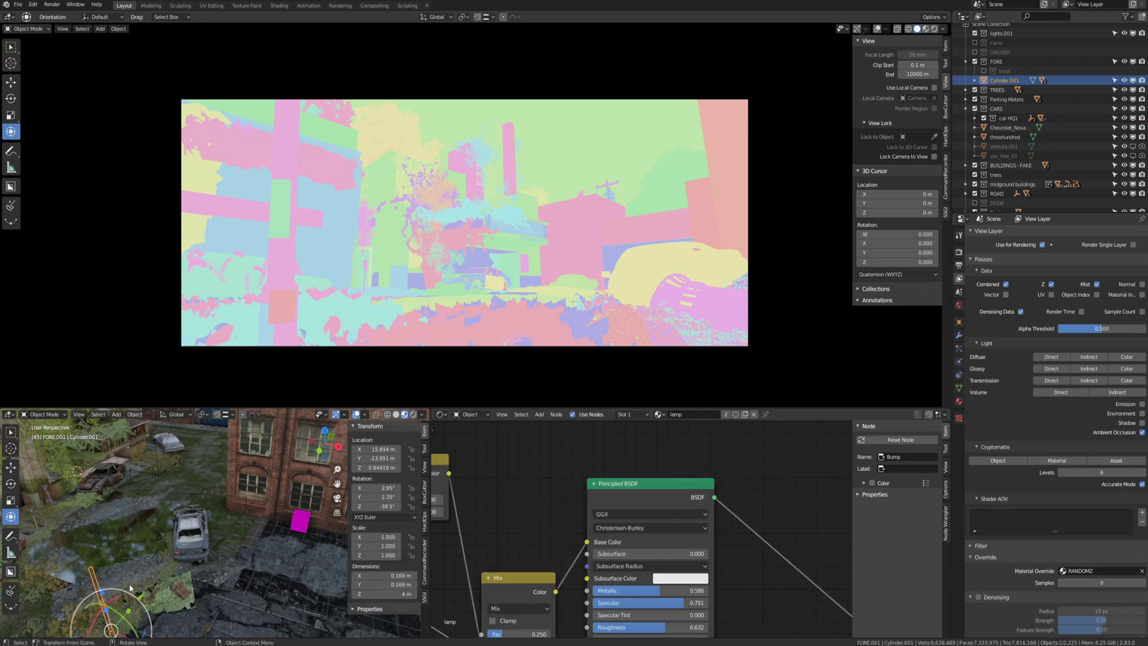
double_click(1004, 81)
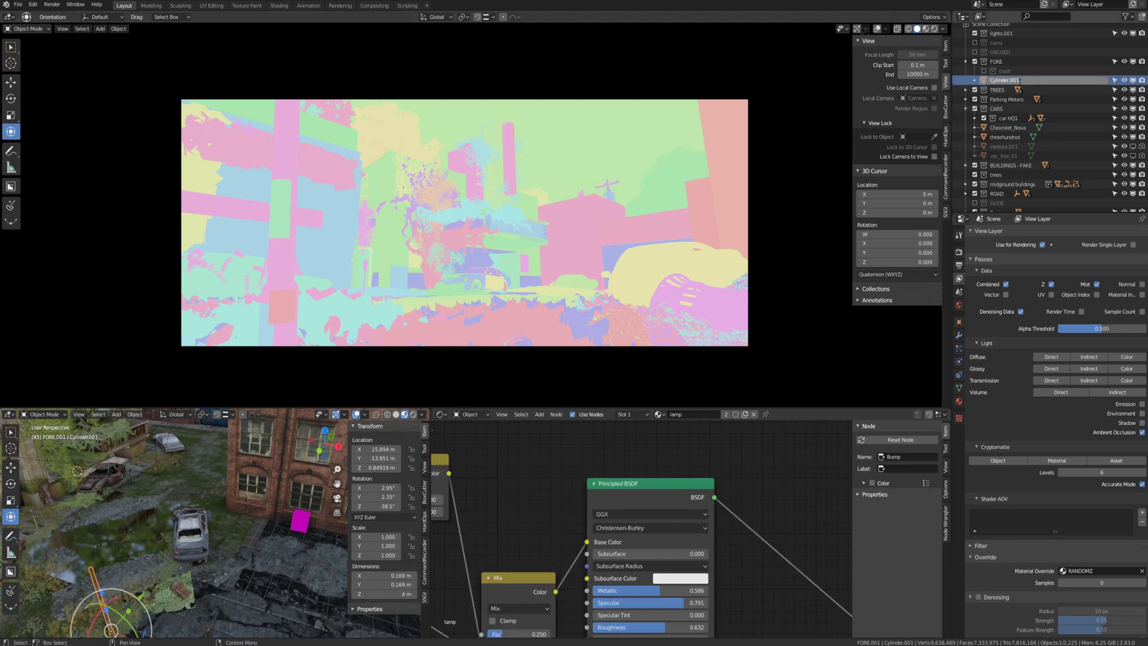
type("b")
key("Return")
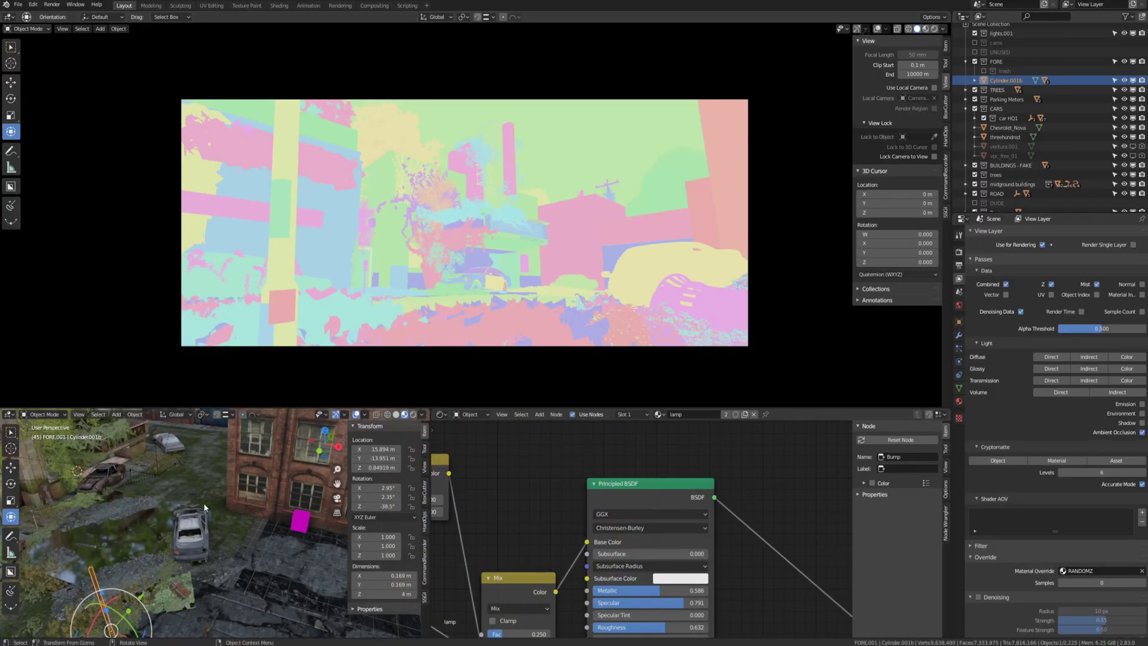
Collapse the FORE and CARS collections in the Outliner after orbiting toward the buildings
middle_click_drag(206, 508, 192, 550)
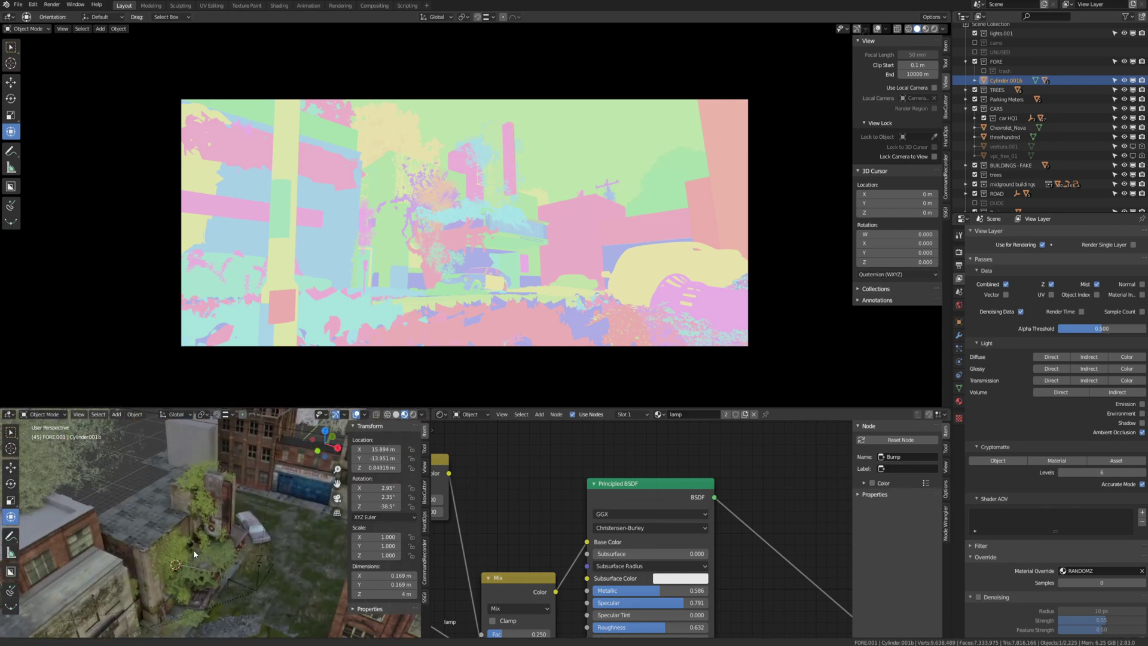
left_click(964, 62)
left_click(964, 90)
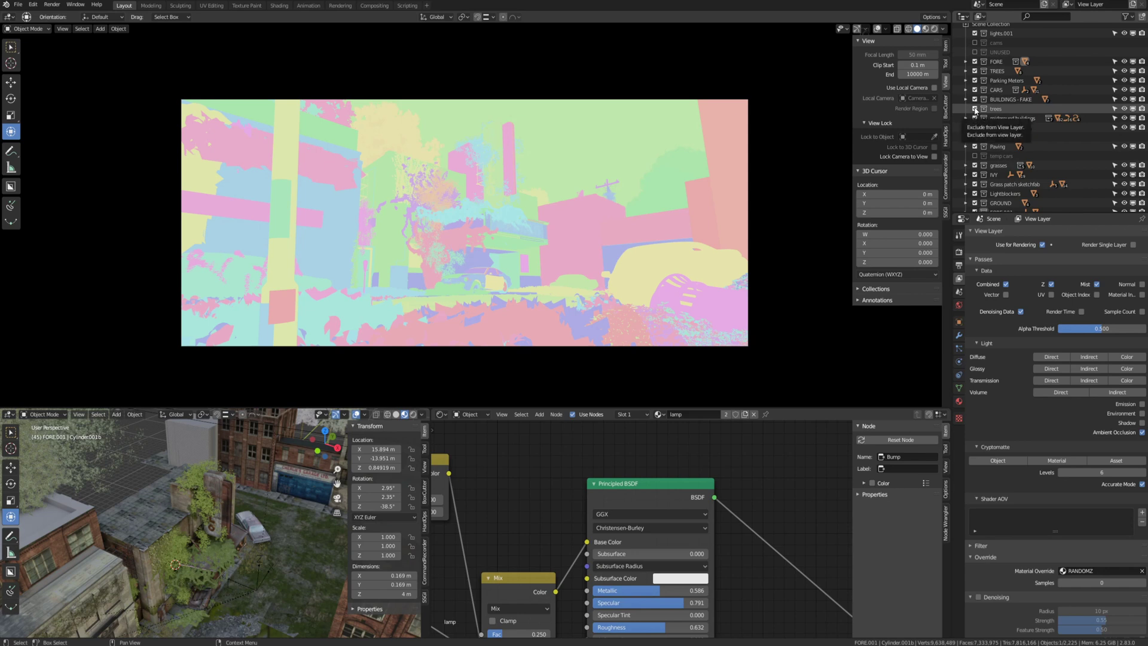
Set viewport Color to Single flat white and hide the Cube - main fog object
left_click(944, 31)
left_click(905, 112)
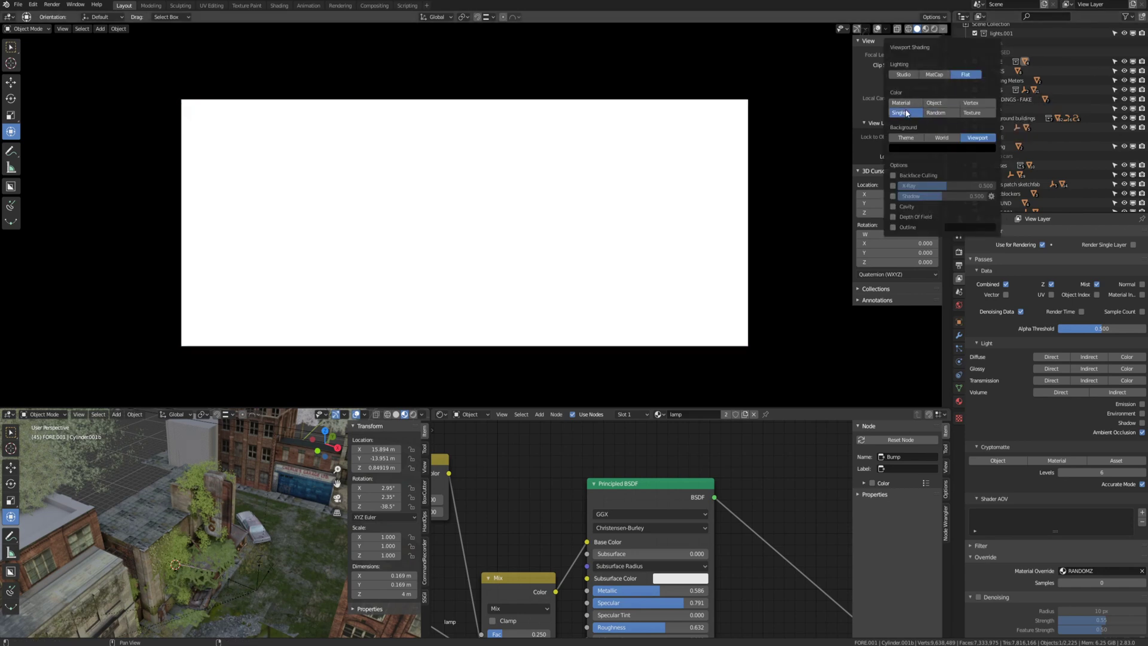
scroll(1017, 154, "down", 3)
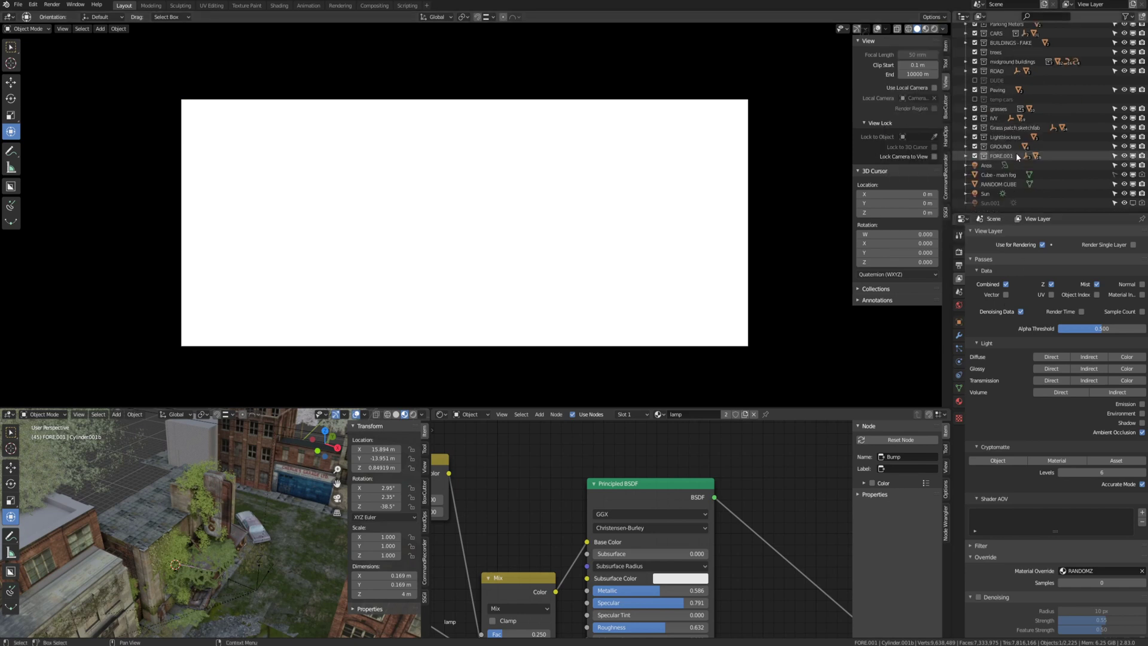
left_click(1132, 176)
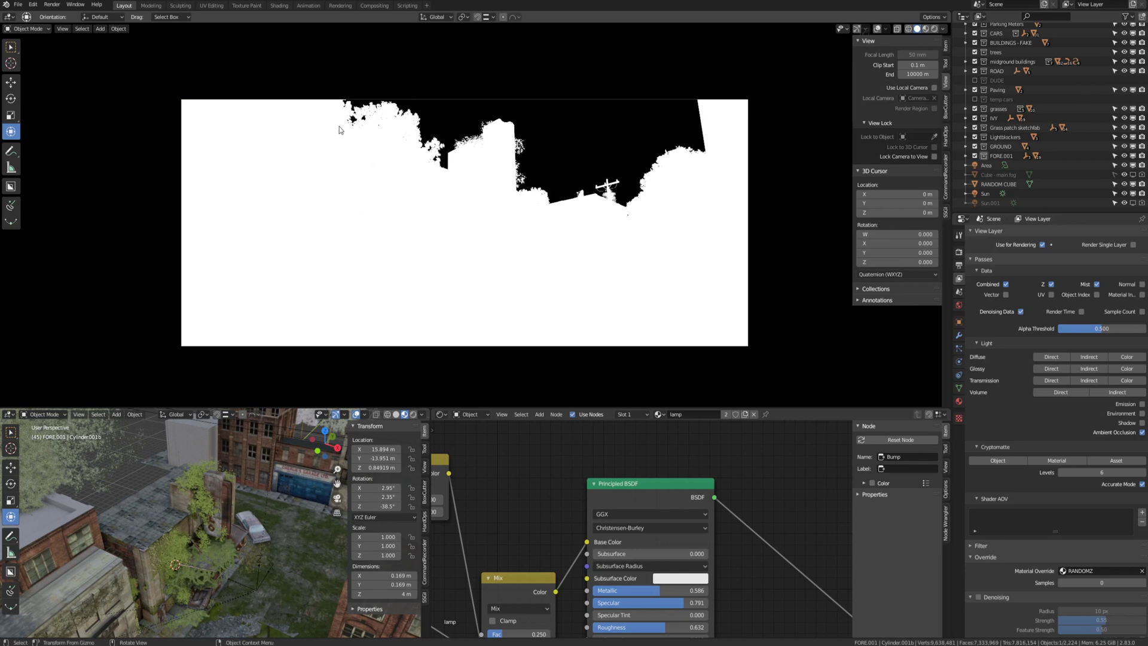
Exclude the TREES, ROAD, Paving, grasses and IVY collections, keeping midground buildings included
scroll(977, 88, "up", 3)
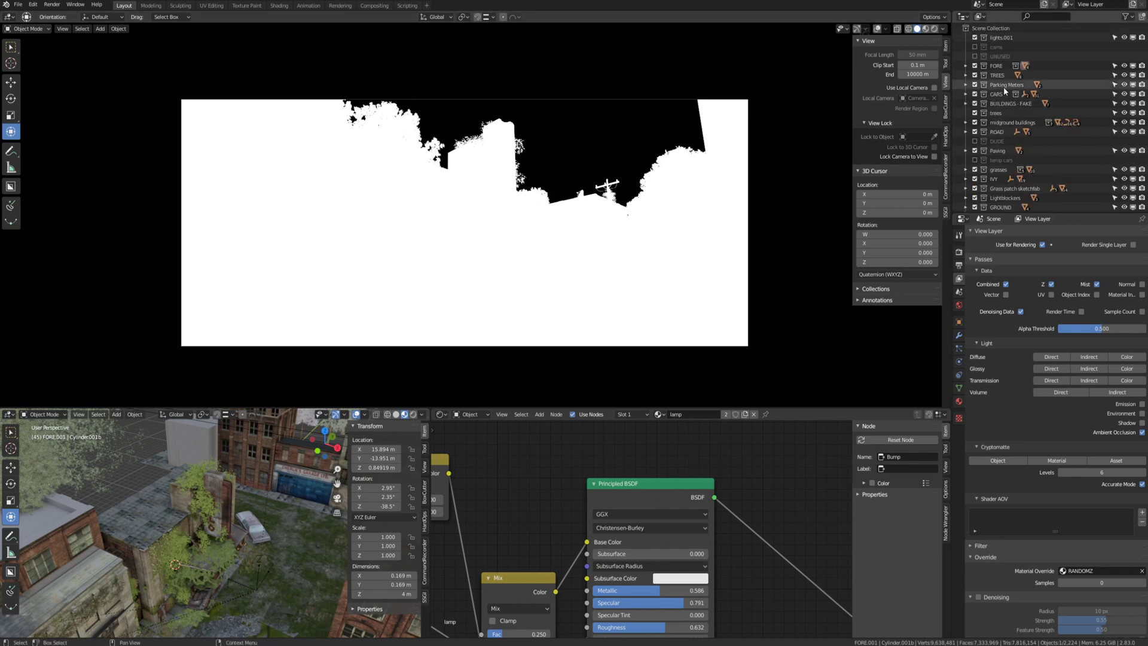
left_click(975, 76)
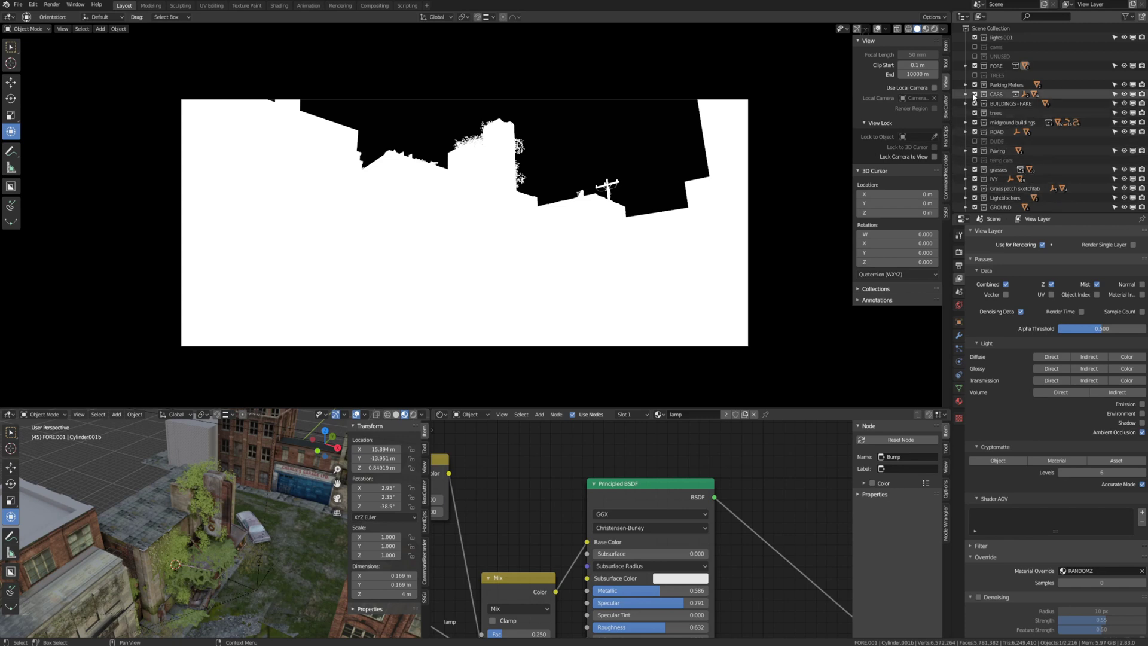
left_click(975, 122)
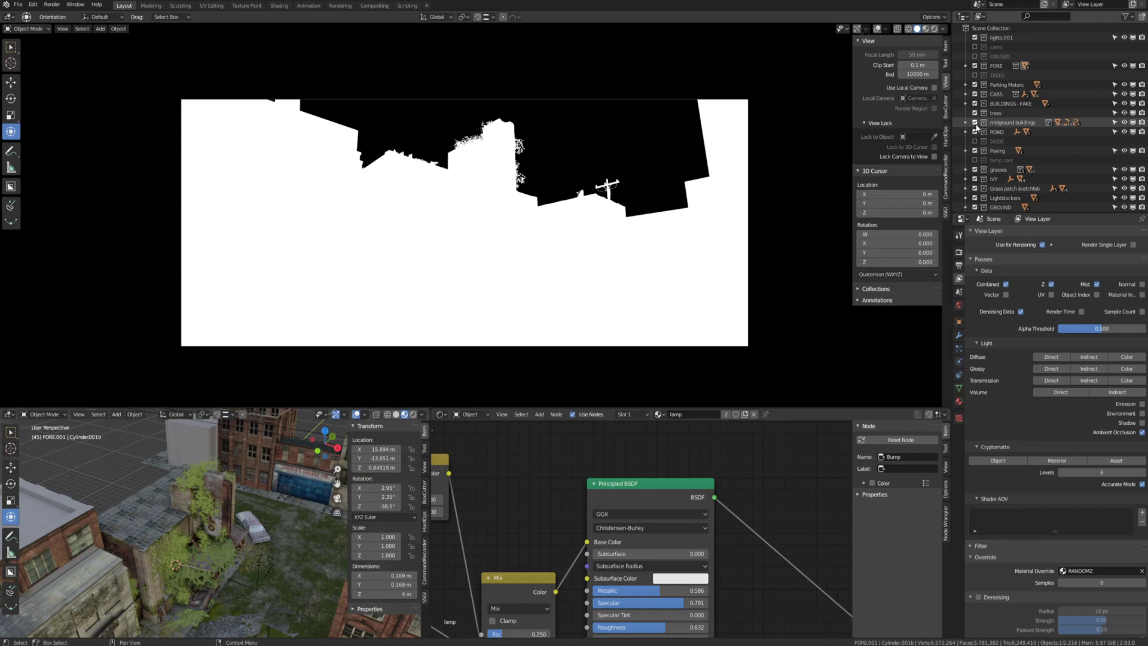
left_click(975, 123)
left_click(975, 133)
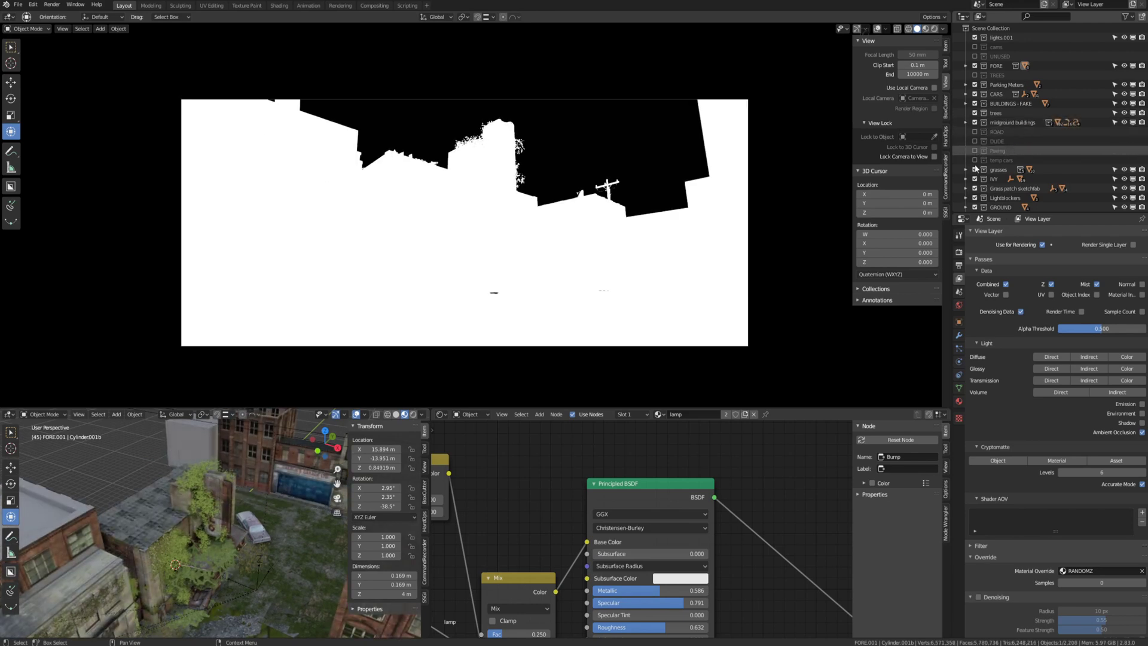
left_click(975, 151)
left_click(975, 170)
left_click(975, 179)
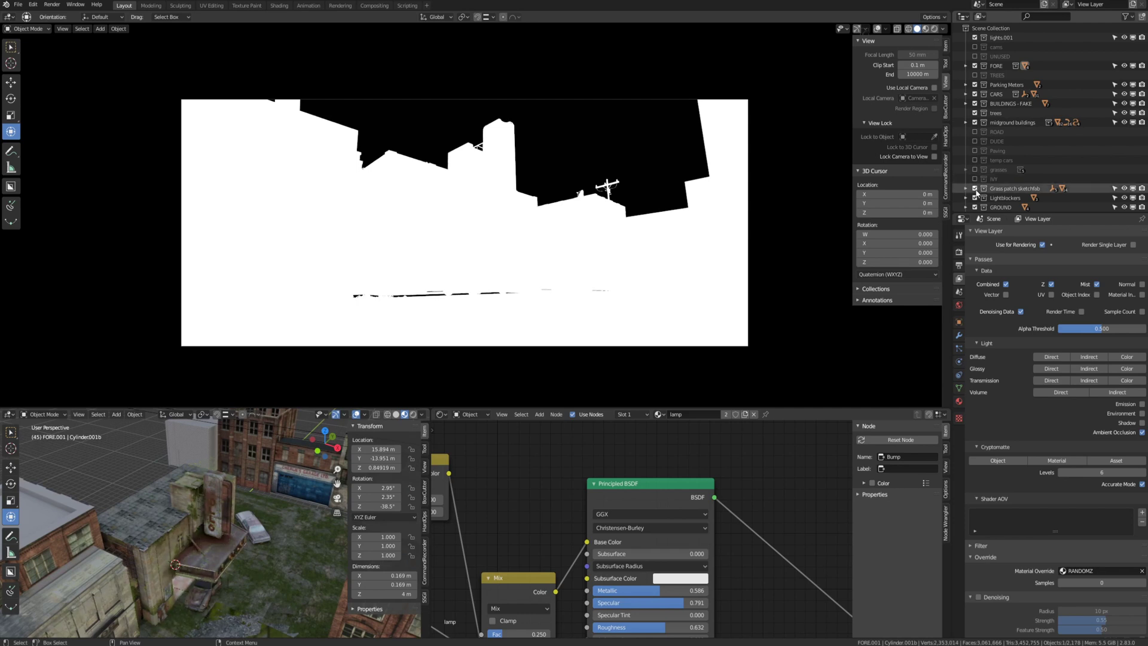
Exclude the Grass patch sketchfab, Lightblockers, GROUND and FORE collections from the view layer
left_click(975, 188)
left_click(975, 198)
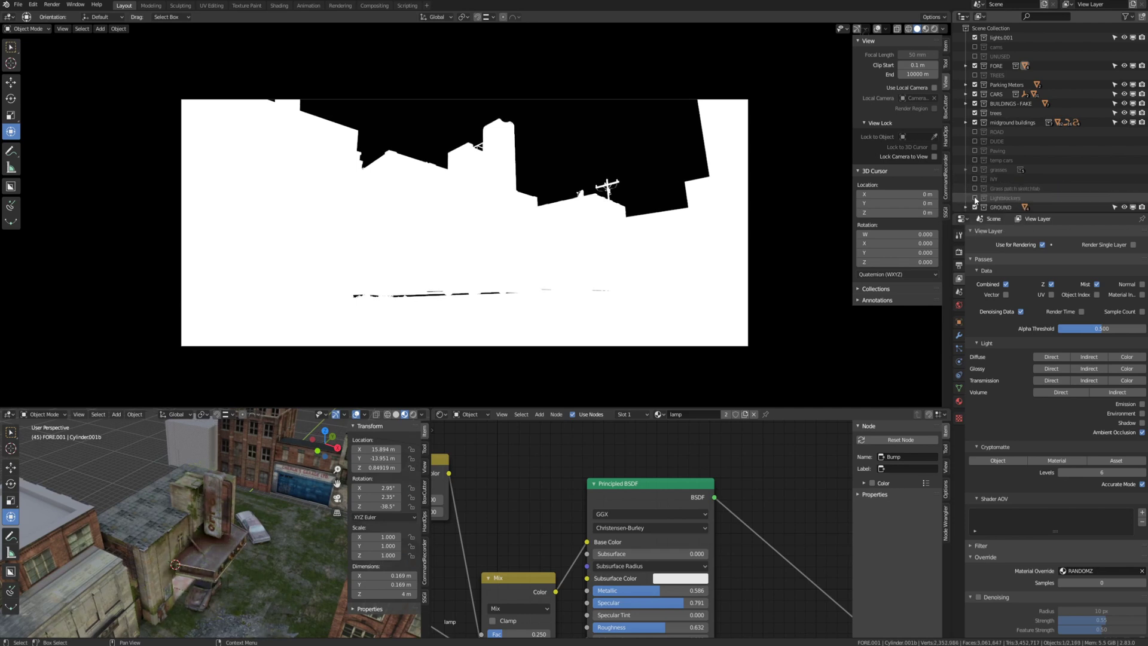
scroll(975, 179, "down", 3)
left_click(975, 151)
scroll(975, 108, "up", 3)
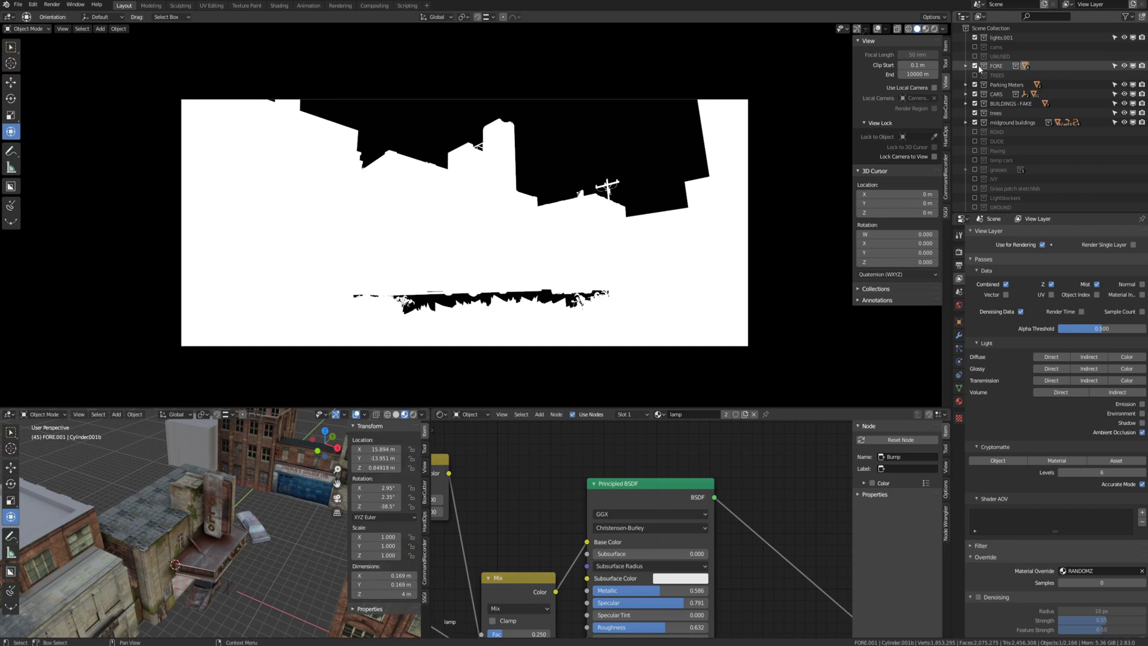
left_click(975, 66)
Exclude the Parking Meters, CARS and BUILDINGS - FAKE collections from the view layer
left_click(975, 84)
left_click(974, 94)
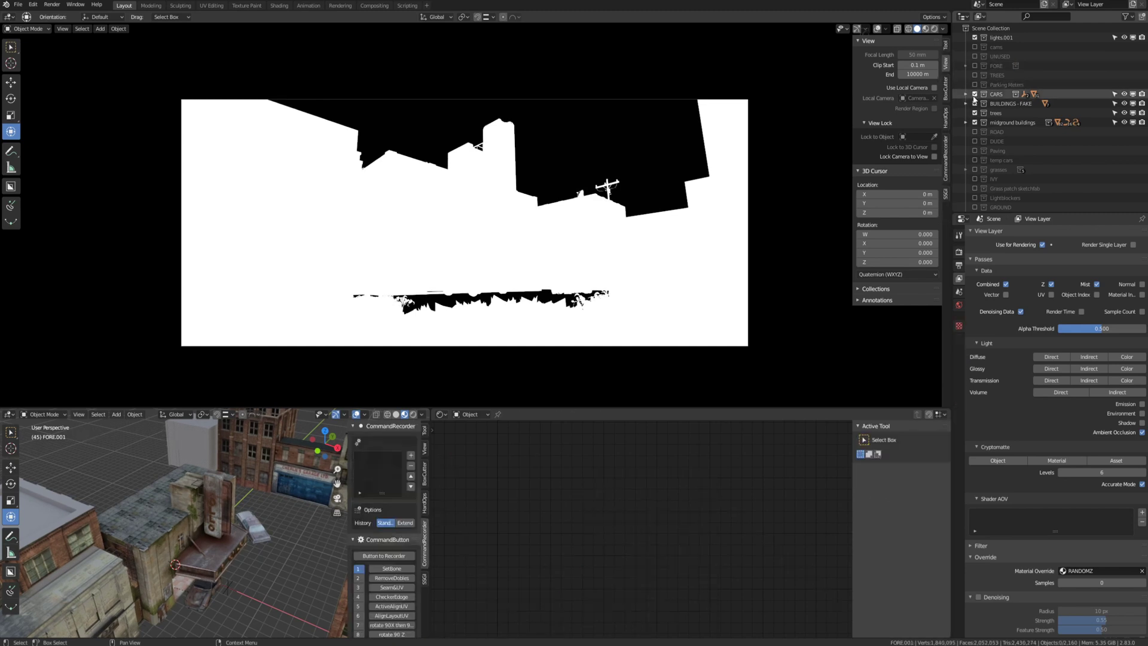
left_click(975, 104)
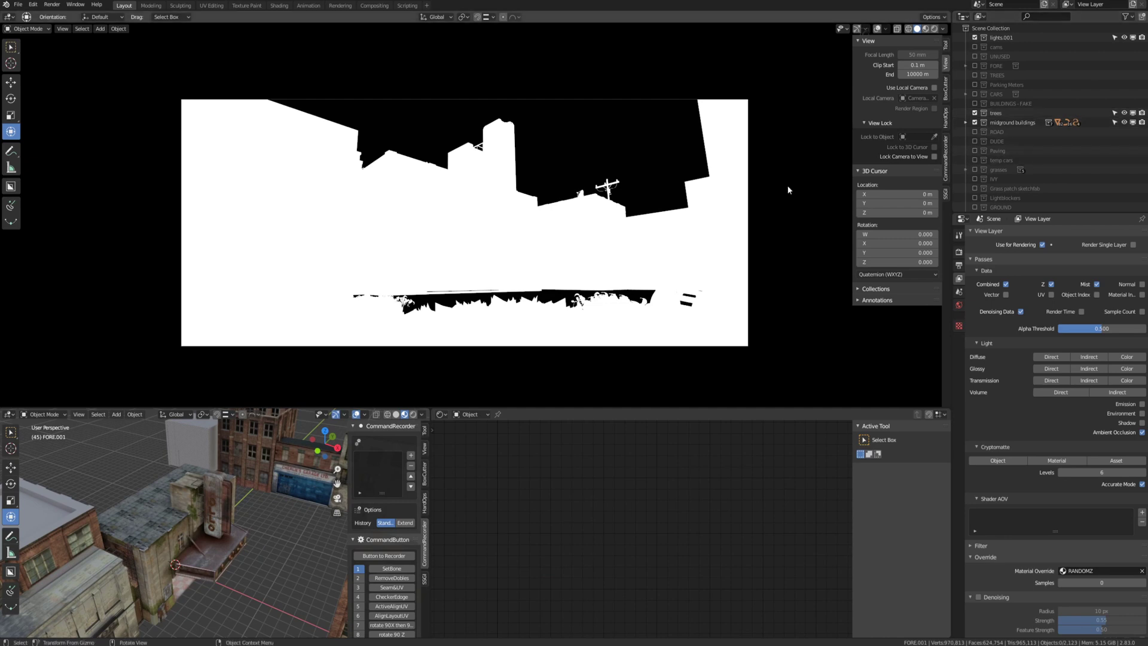
Delete the front-left building and its neighbouring SketchUp.001 building, then make a viewport render image
middle_click_drag(74, 528, 107, 572)
left_click(107, 572)
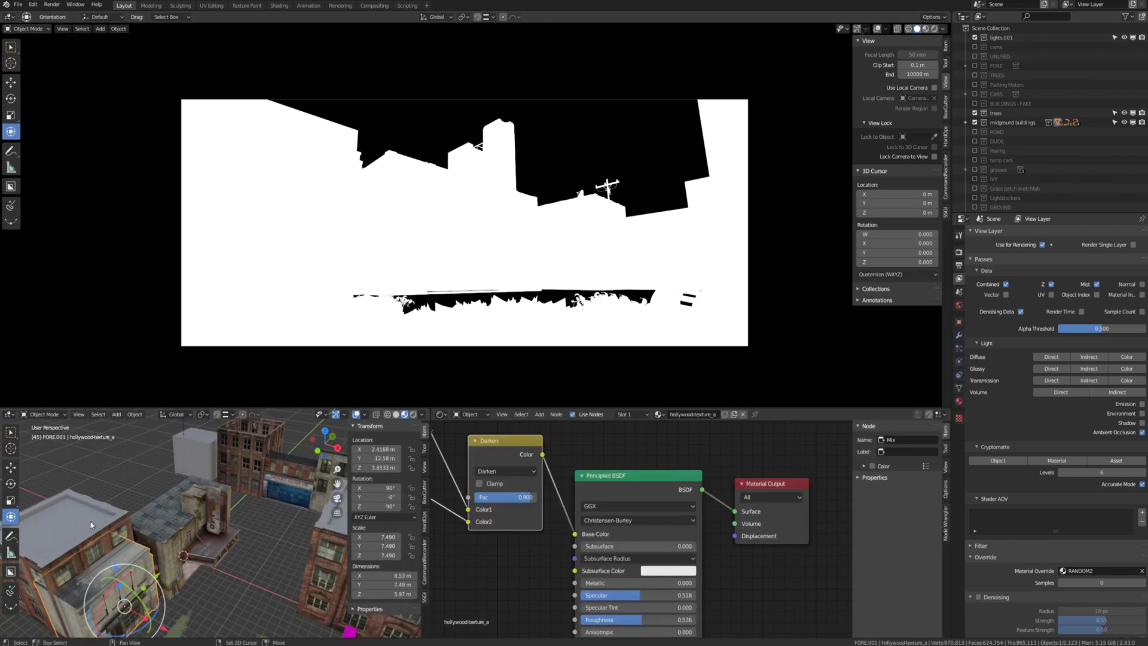
left_click(113, 518, "shift")
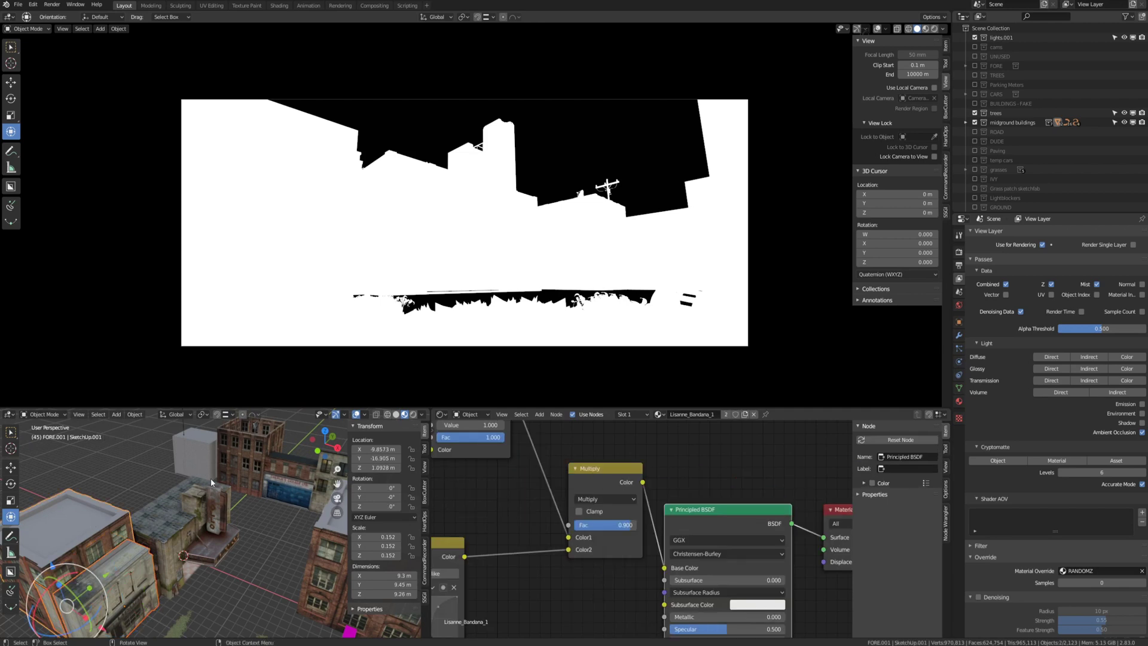
key("Delete")
scroll(137, 587, "down", 1)
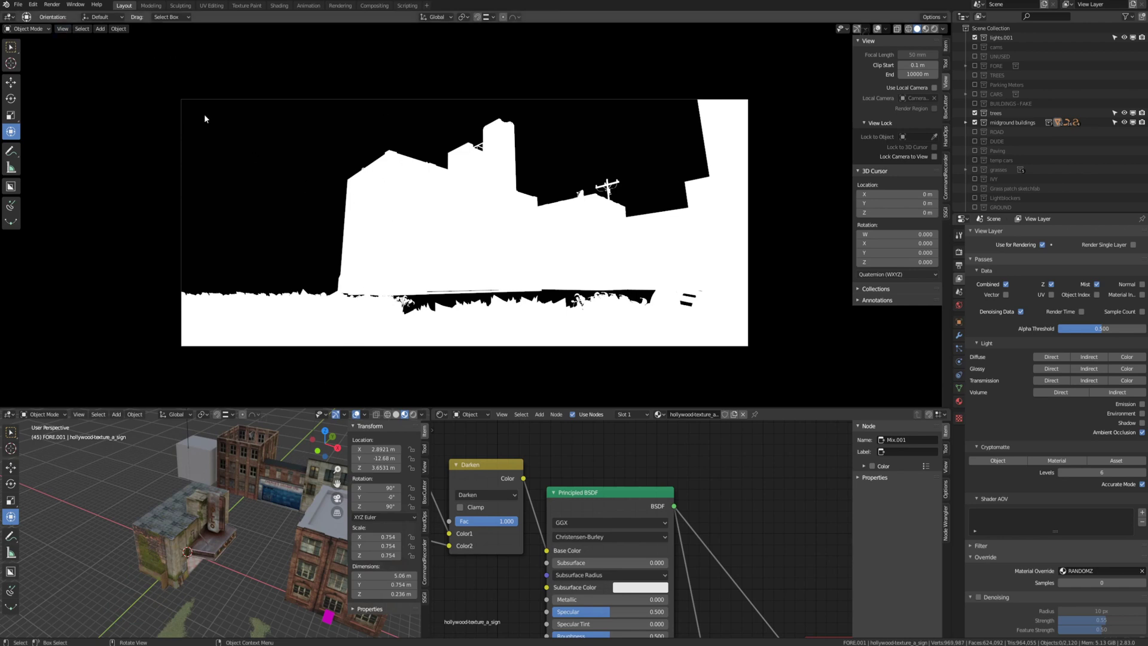
left_click(62, 29)
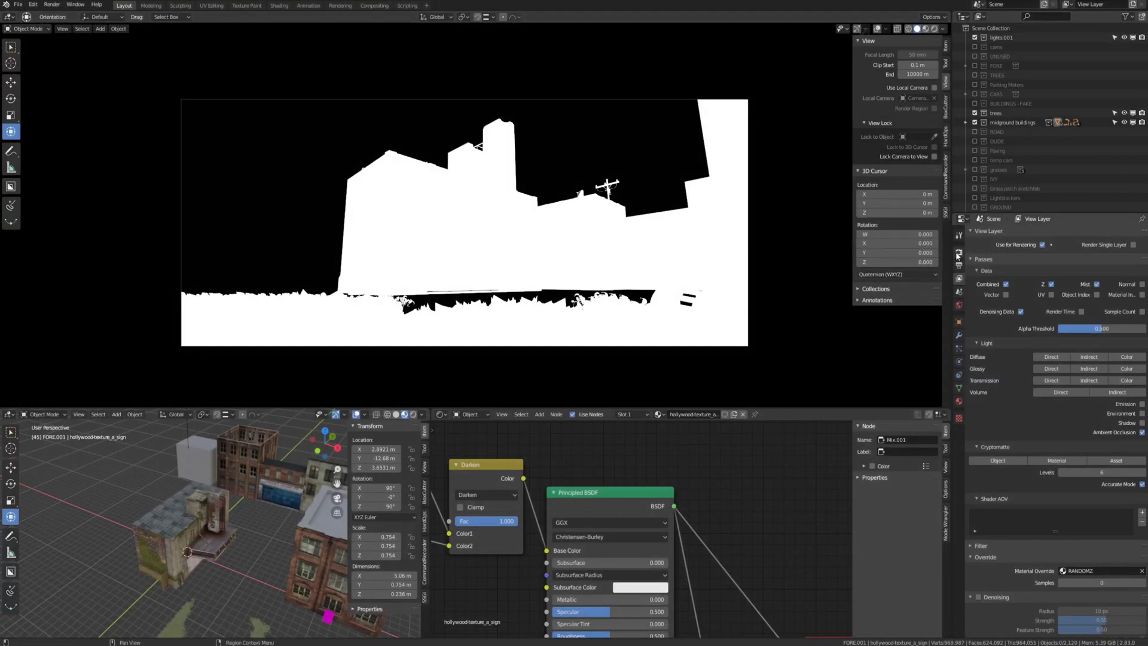
Switch the render engine to Workbench and preview the camera view in rendered shading
left_click(958, 252)
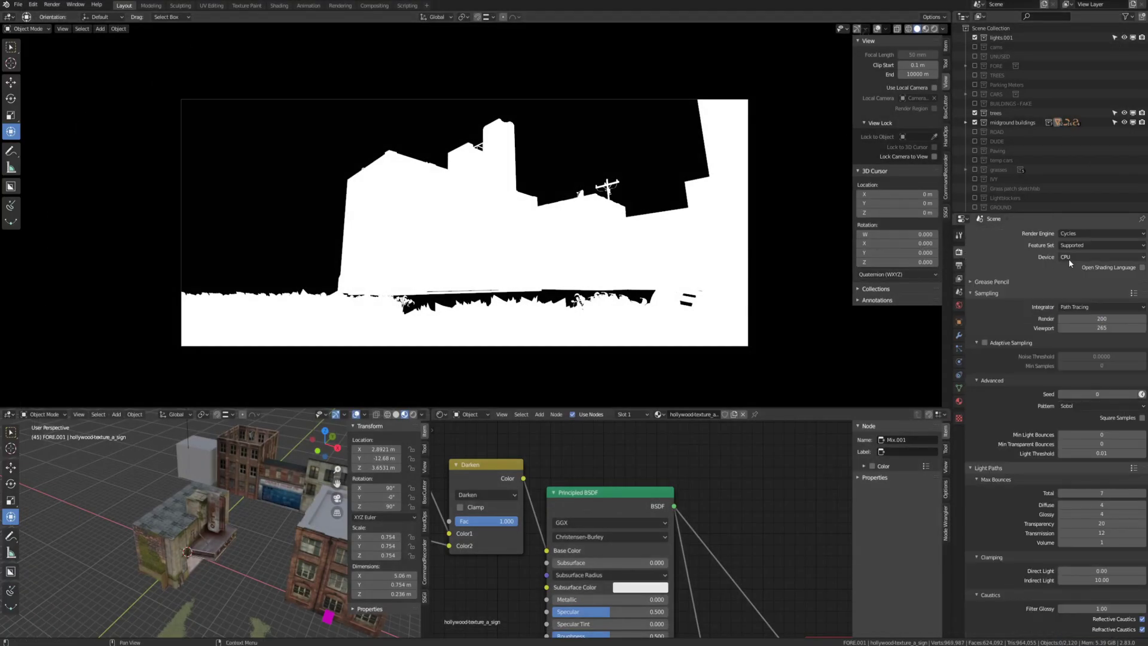
left_click(1076, 233)
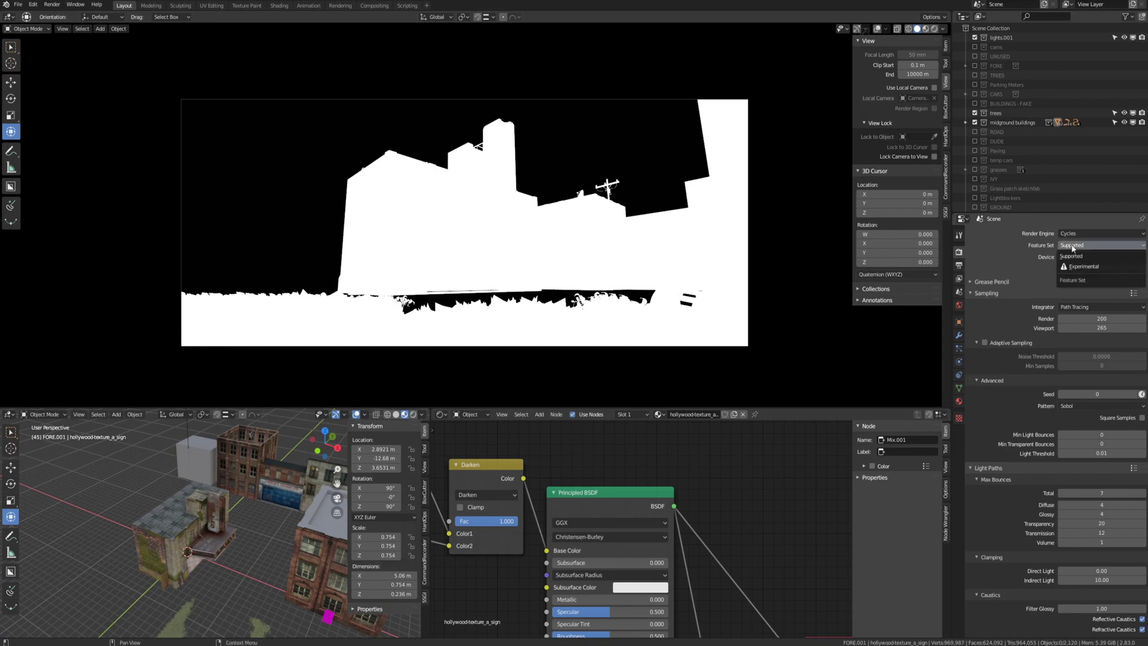
left_click(1075, 233)
left_click(1077, 255)
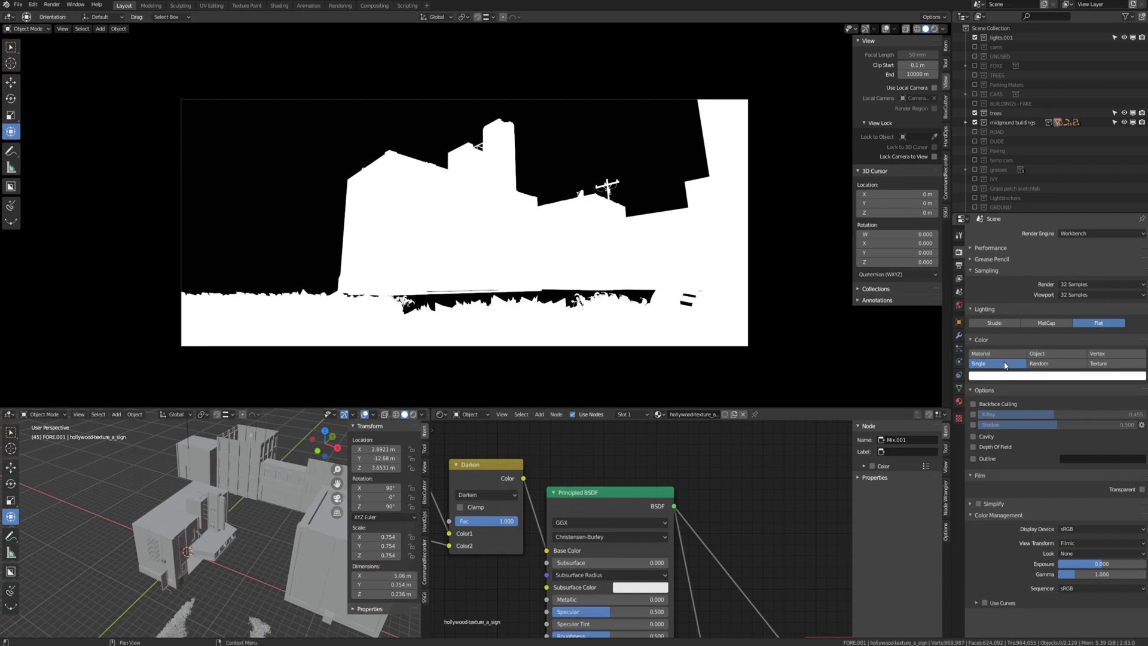
left_click(933, 29)
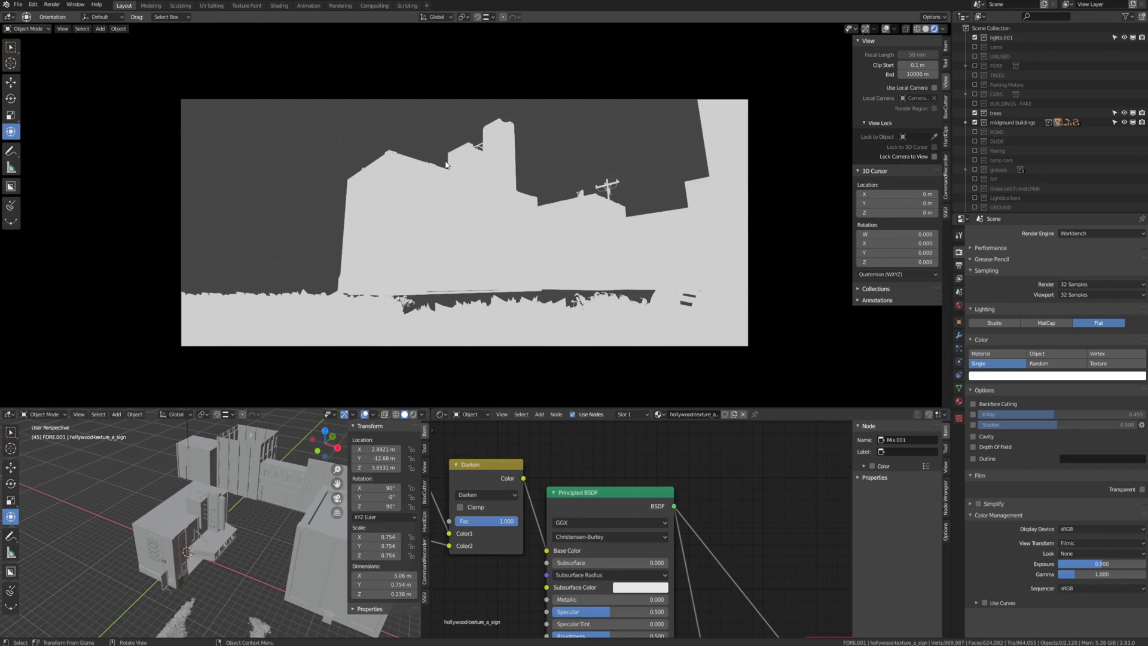
Render frame 45 with F12, compare it against an earlier render slot, then close the Render Result
key("F12")
scroll(779, 339, "down", 3)
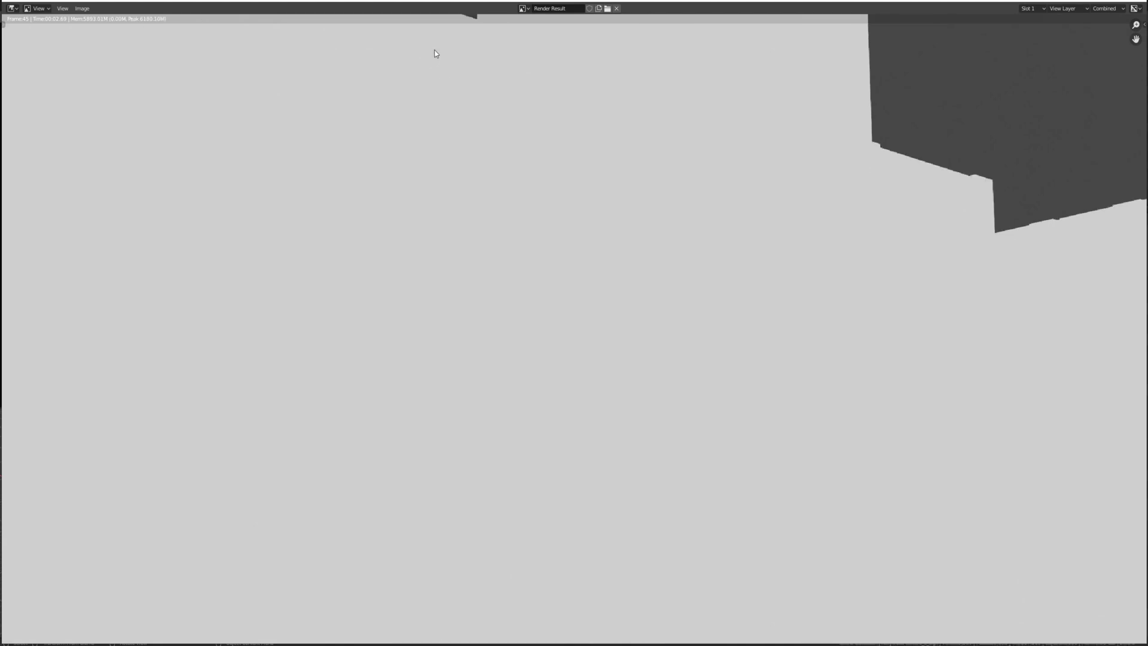
key("j")
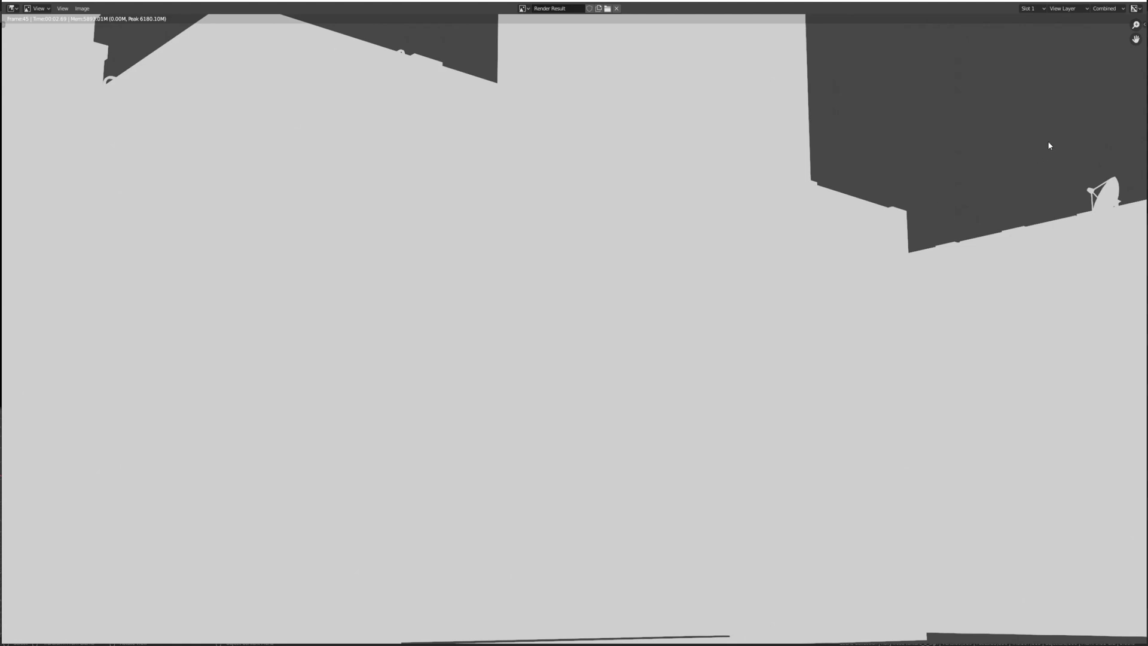
scroll(512, 110, "down", 2)
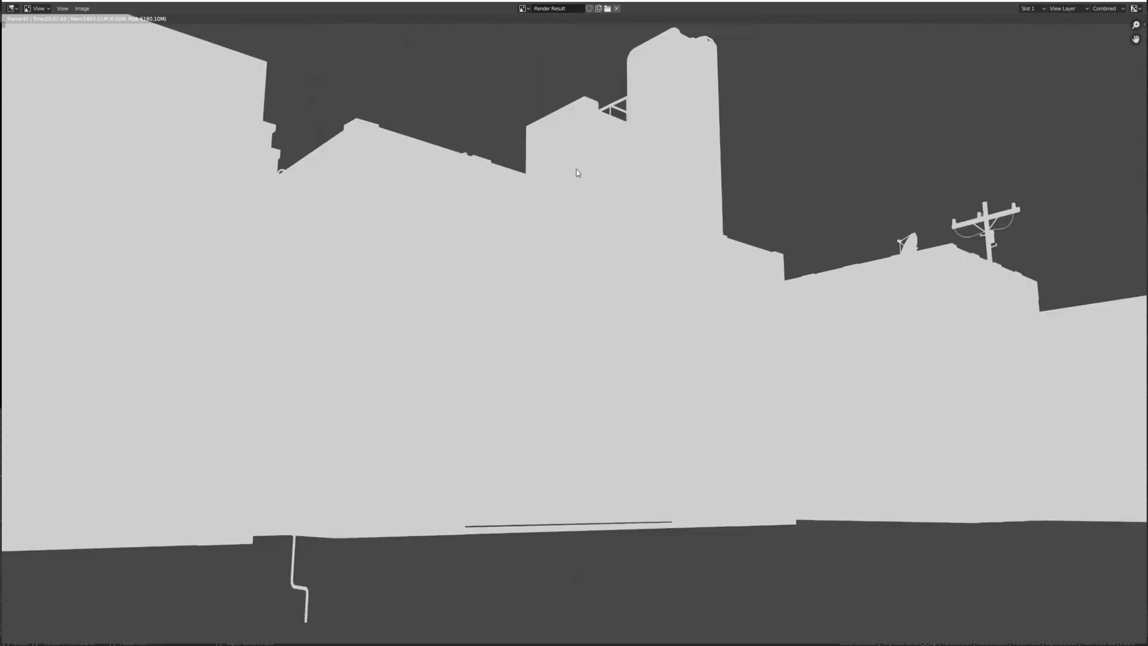
scroll(592, 249, "down", 1)
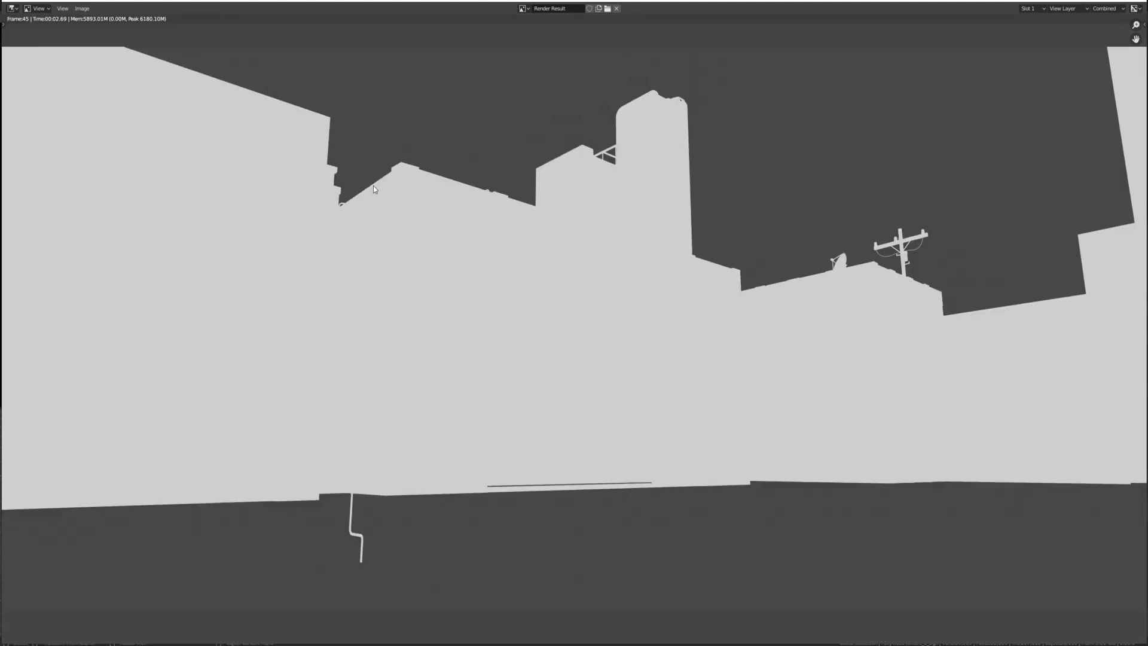
scroll(583, 170, "up", 2)
scroll(745, 123, "up", 1)
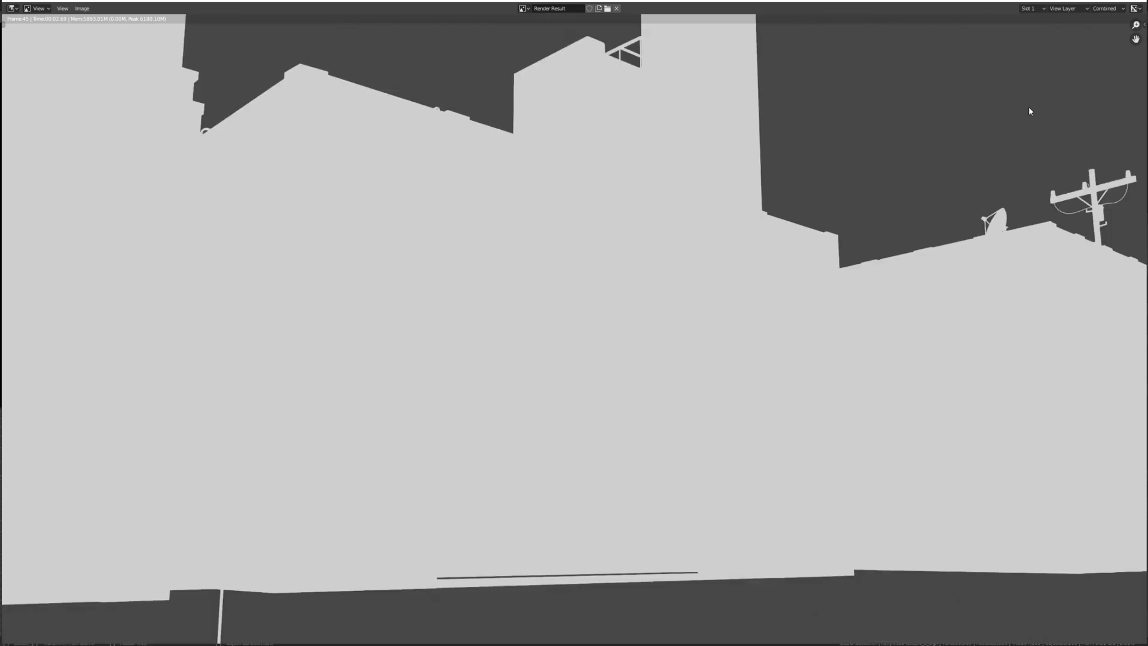
scroll(1028, 107, "down", 4)
left_click(1140, 4)
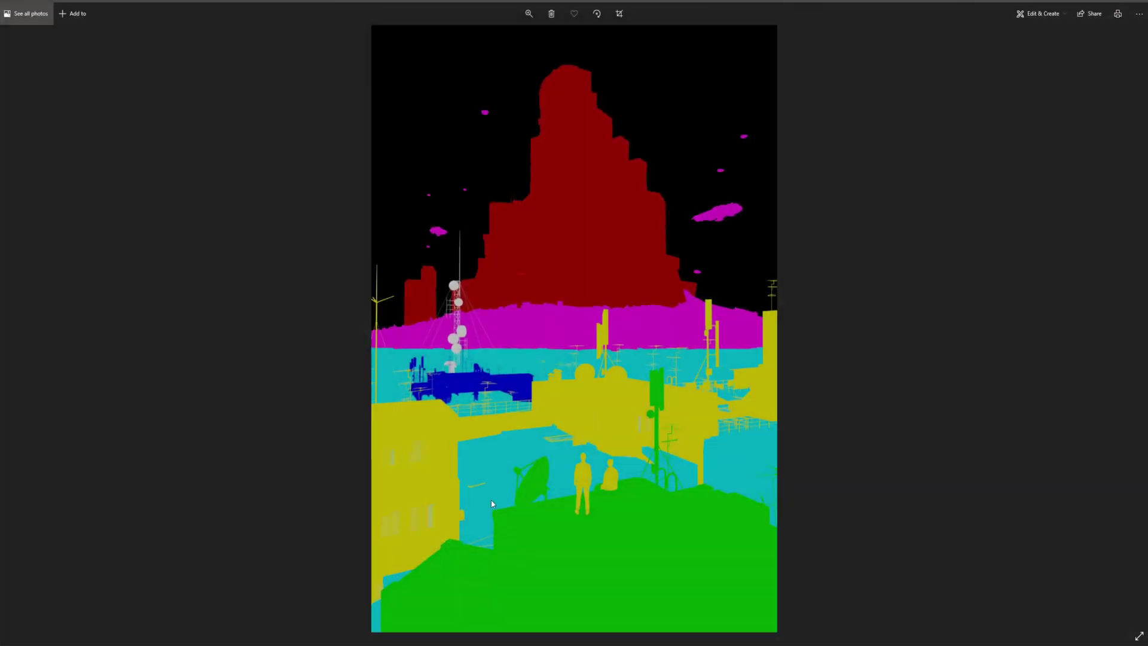
Zoom into the random-colour city ID image in Photos, then fit it back to the window
left_click(528, 13)
left_click(518, 38)
left_click_drag(519, 40, 482, 39)
Close Photos and select the Paving collection and a paving box object
left_click(1132, 1)
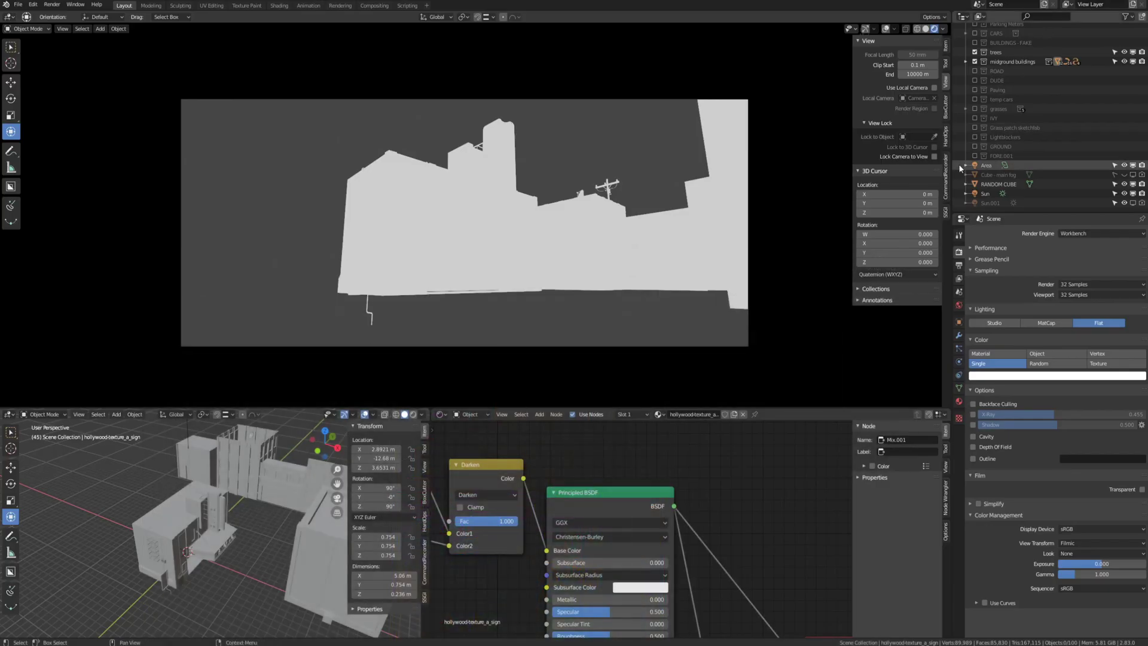
left_click(1007, 89)
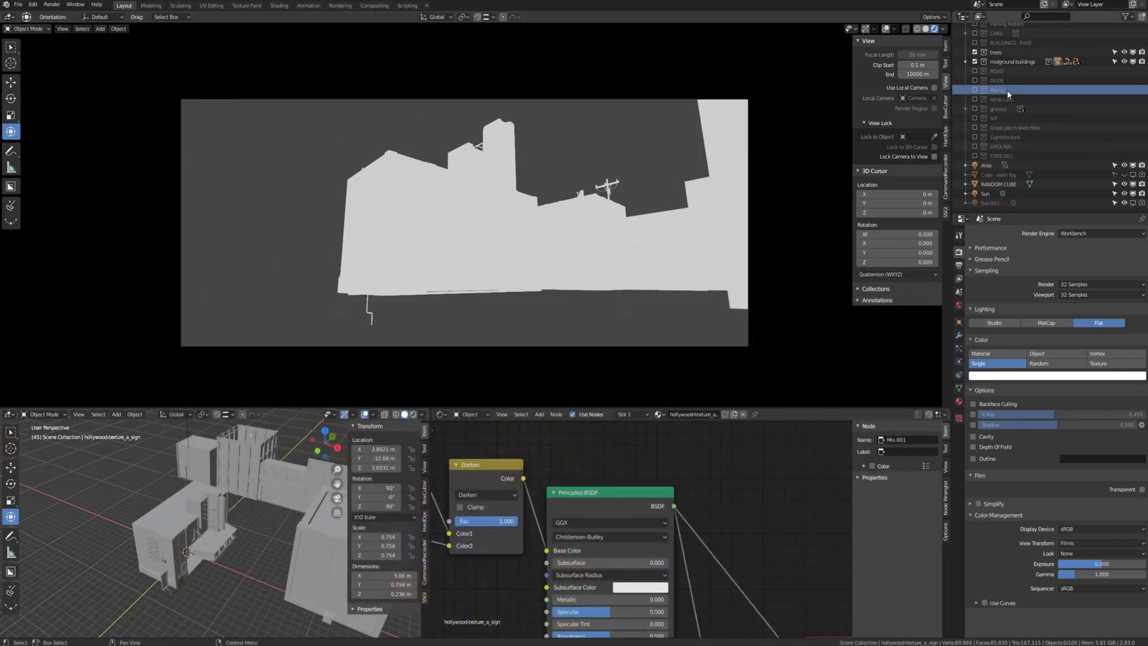
left_click(168, 531)
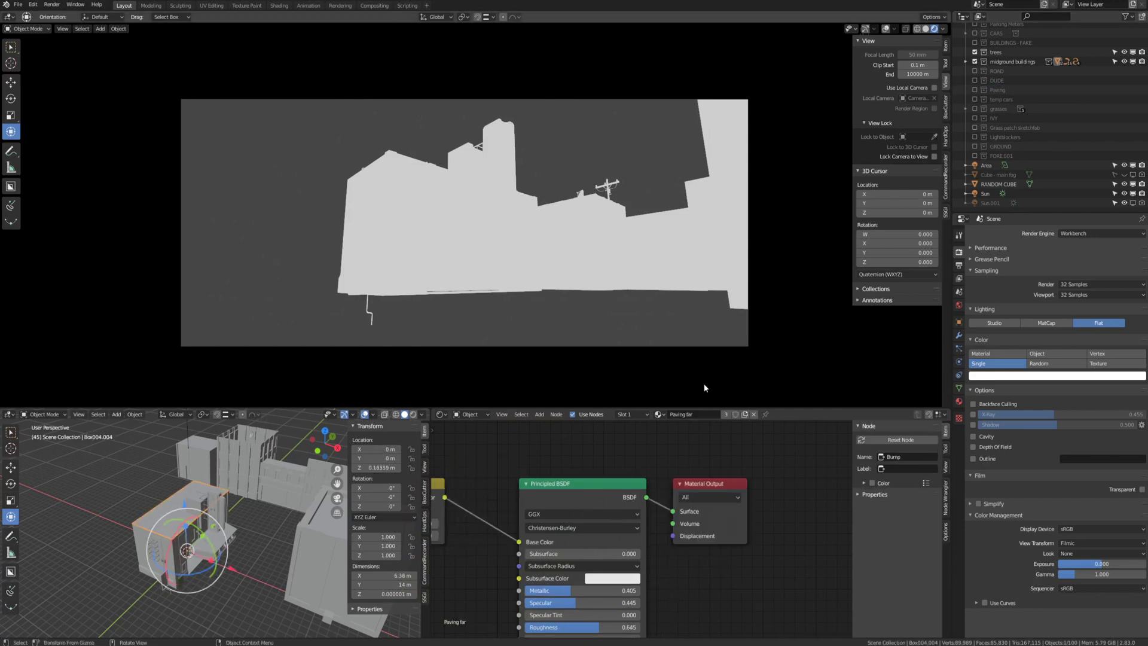
Browse the View Layer, Output and Render property tabs, ending back on Render settings
left_click(959, 279)
left_click(959, 265)
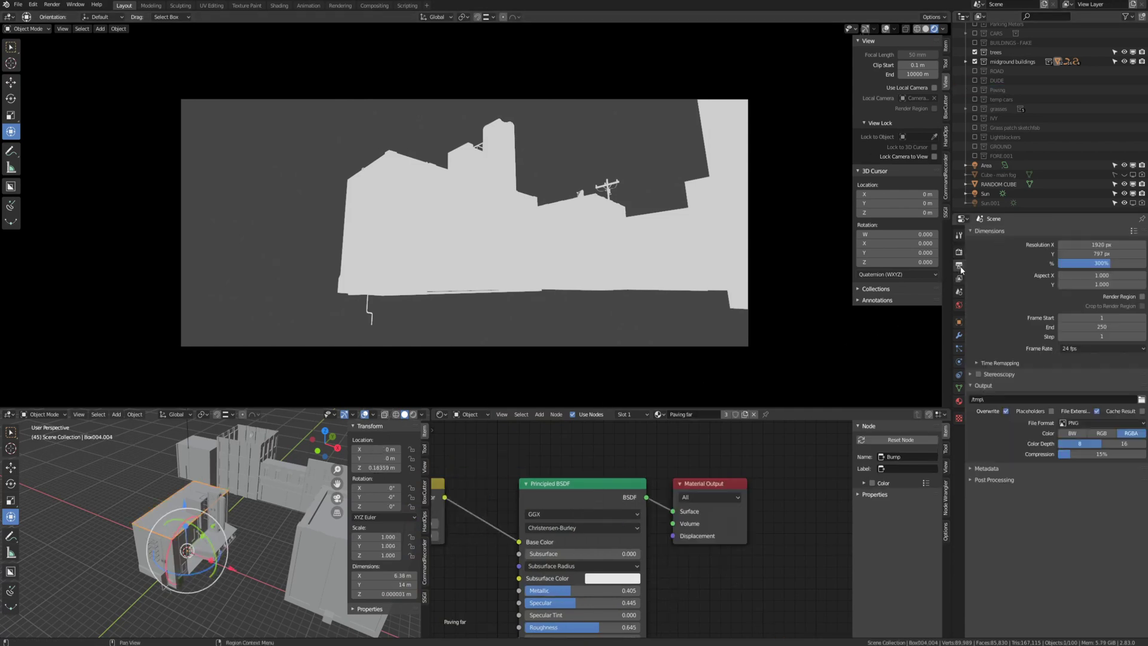
left_click(959, 251)
left_click(959, 279)
left_click(959, 264)
left_click(959, 252)
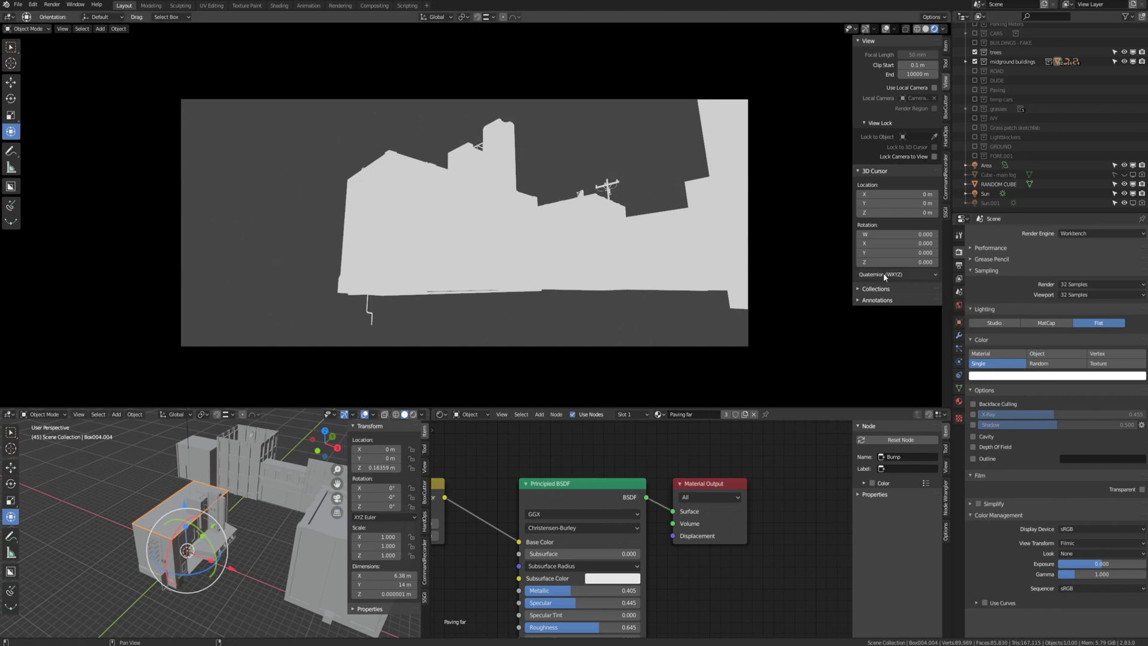
scroll(1006, 103, "up", 3)
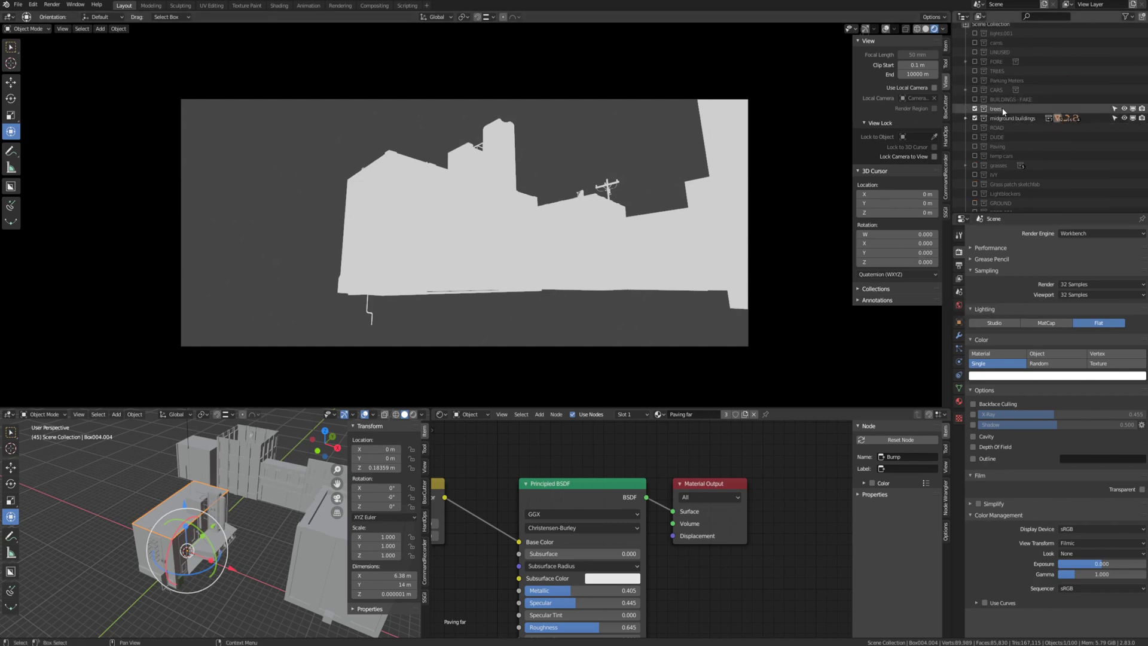
Make the Trees, then Midground buildings collection active and view the Workbench viewport sample options
left_click(1003, 110)
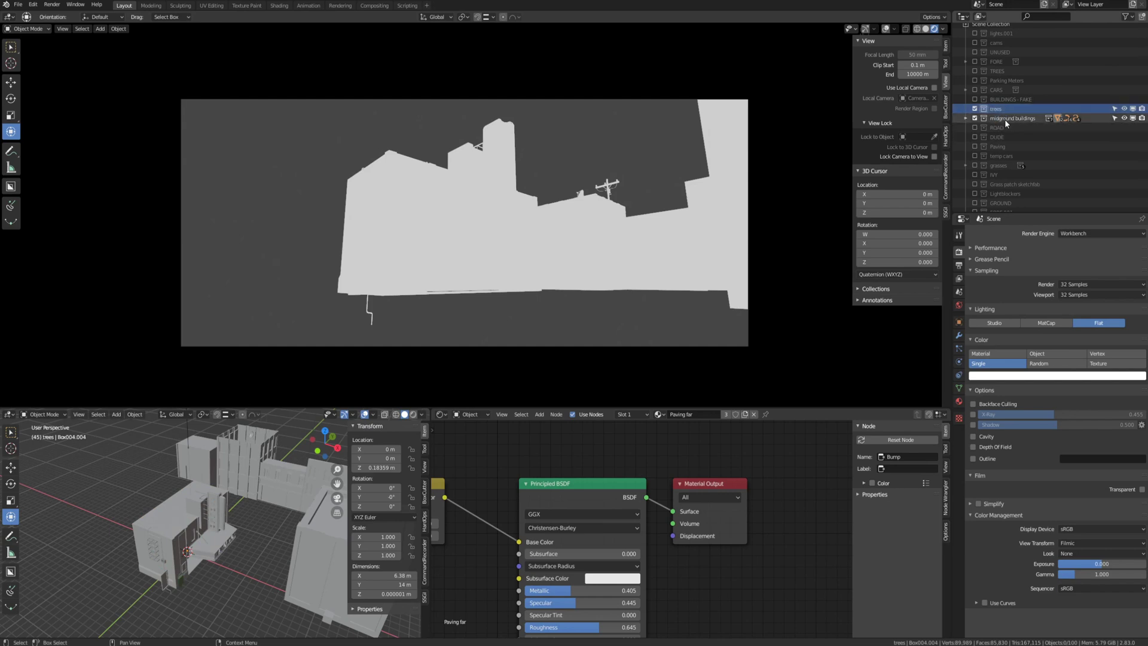
left_click(1004, 119)
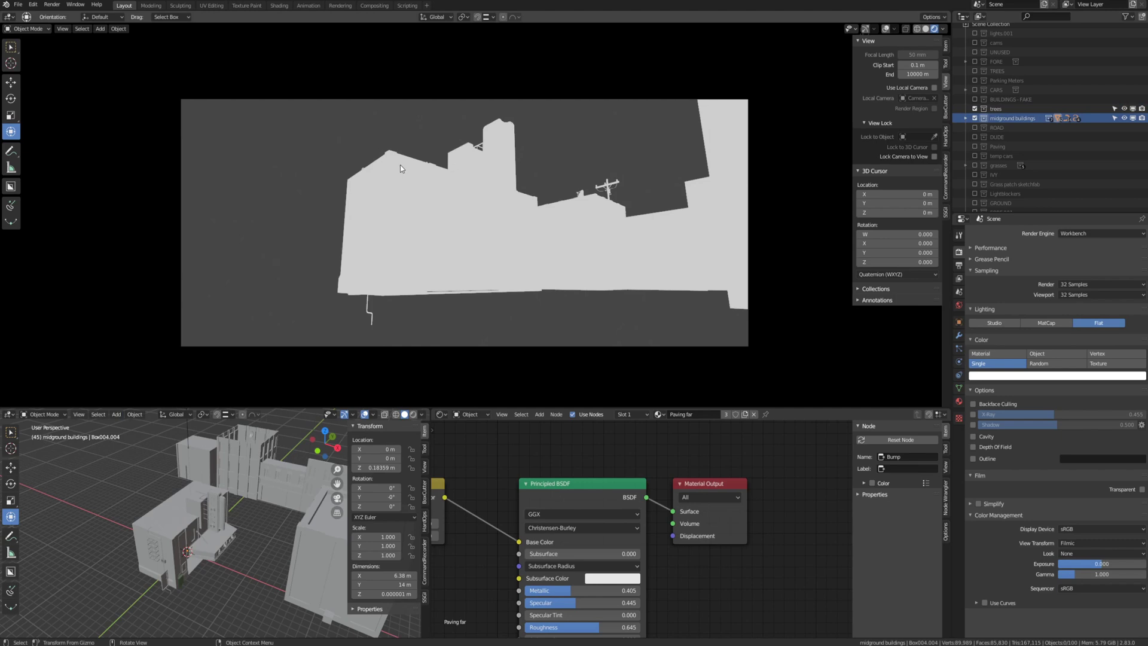
left_click(958, 266)
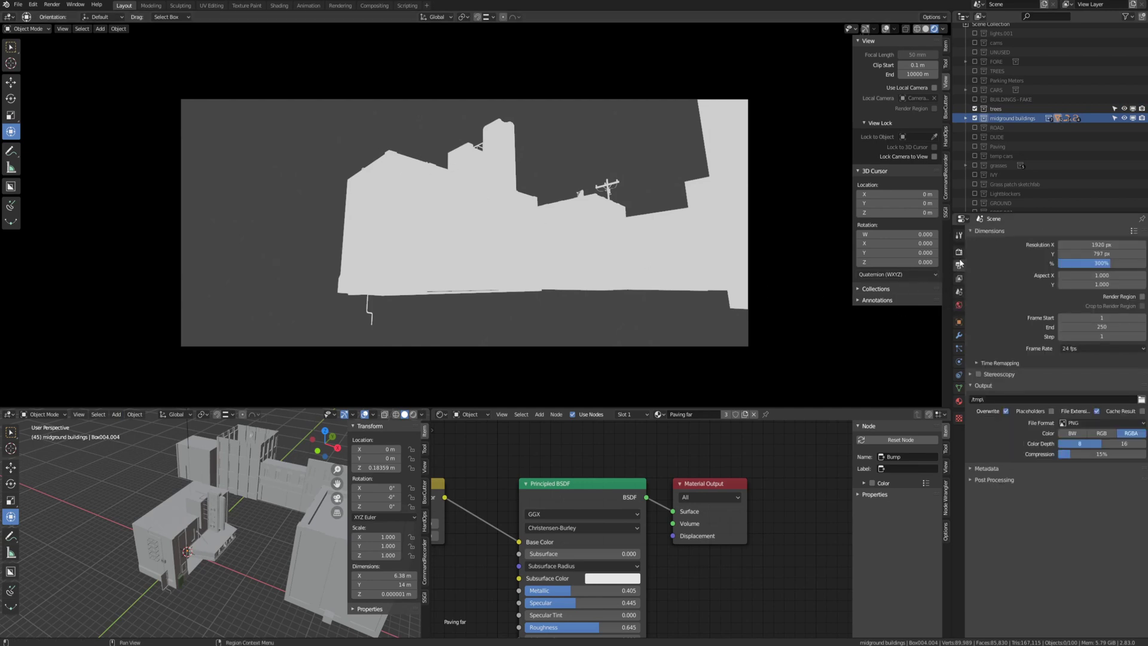
left_click(958, 251)
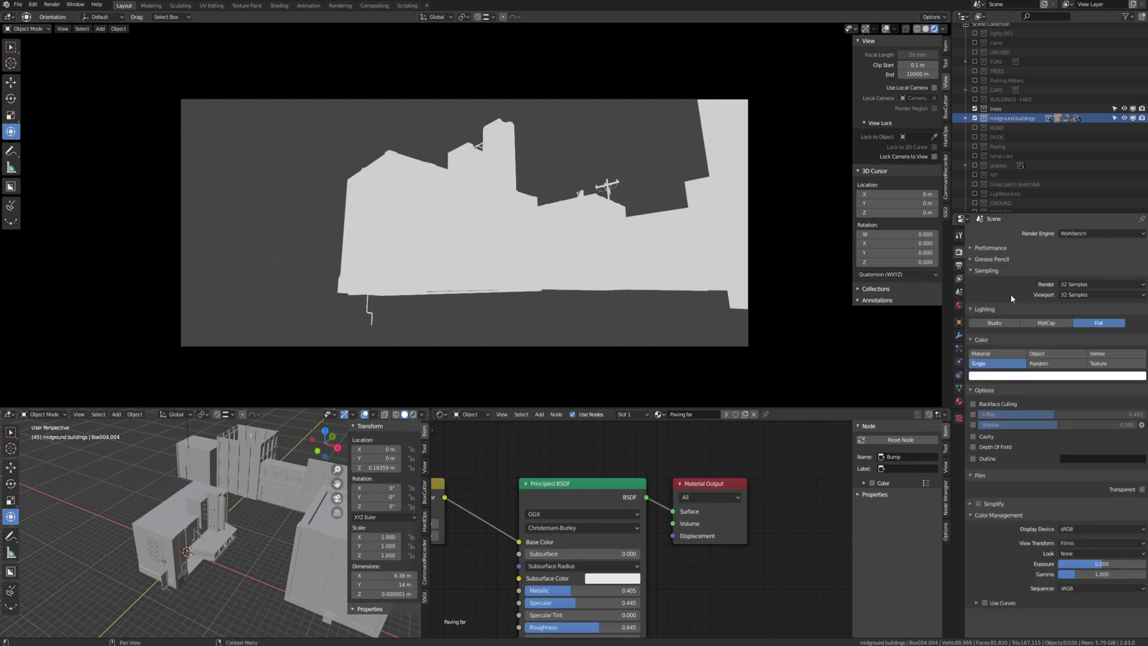
left_click(1090, 295)
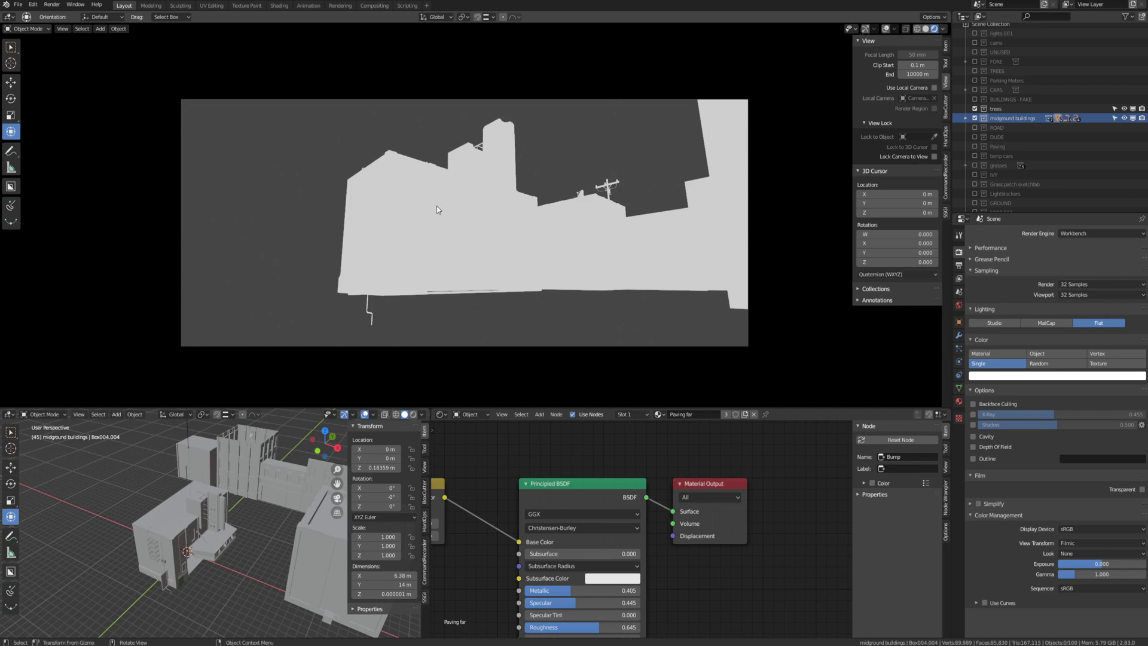
scroll(197, 517, "up", 3)
mouse_move(198, 517)
middle_mouse_down()
mouse_move(185, 514)
mouse_move(198, 517)
middle_mouse_up()
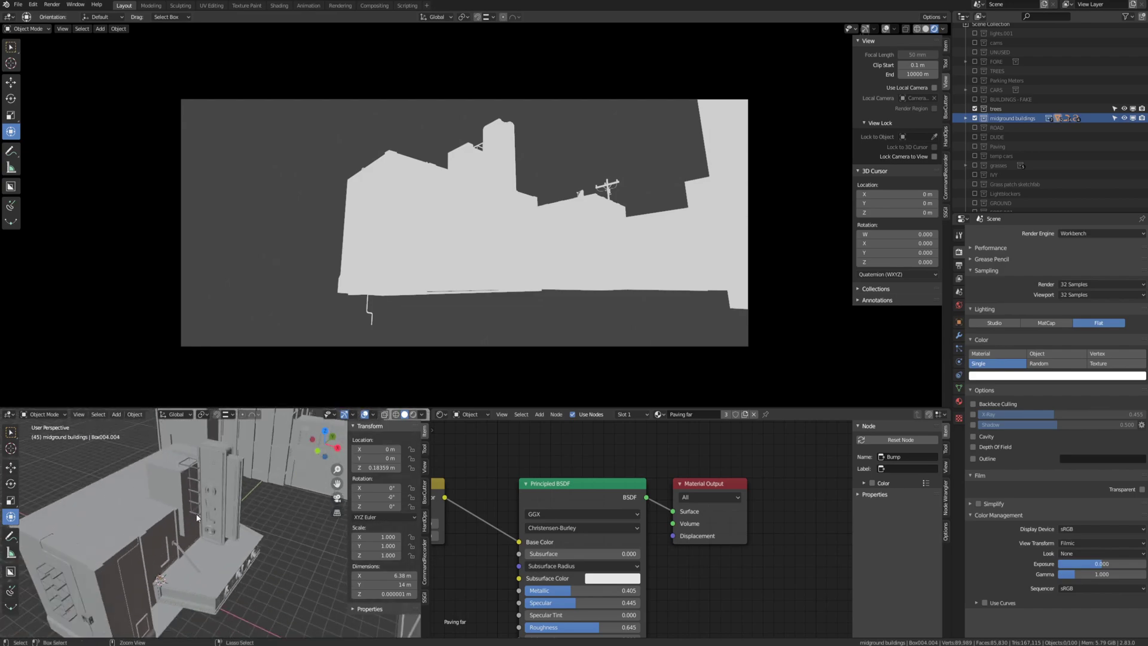
key("ctrl+space")
middle_click_drag(460, 314, 526, 317)
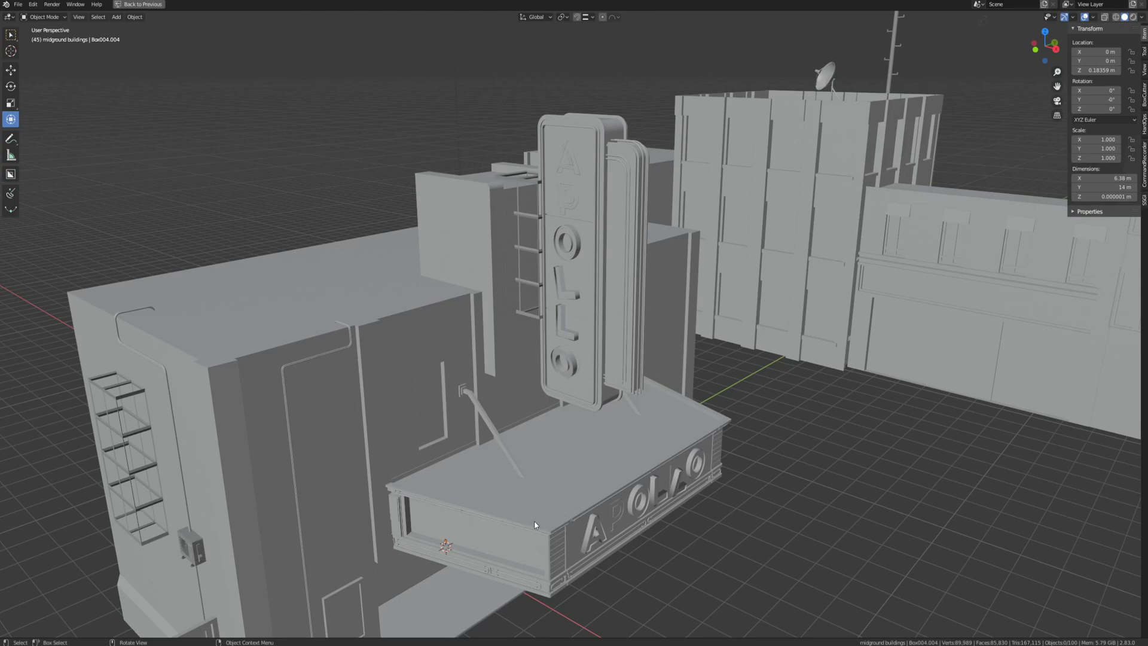
key("ctrl+space")
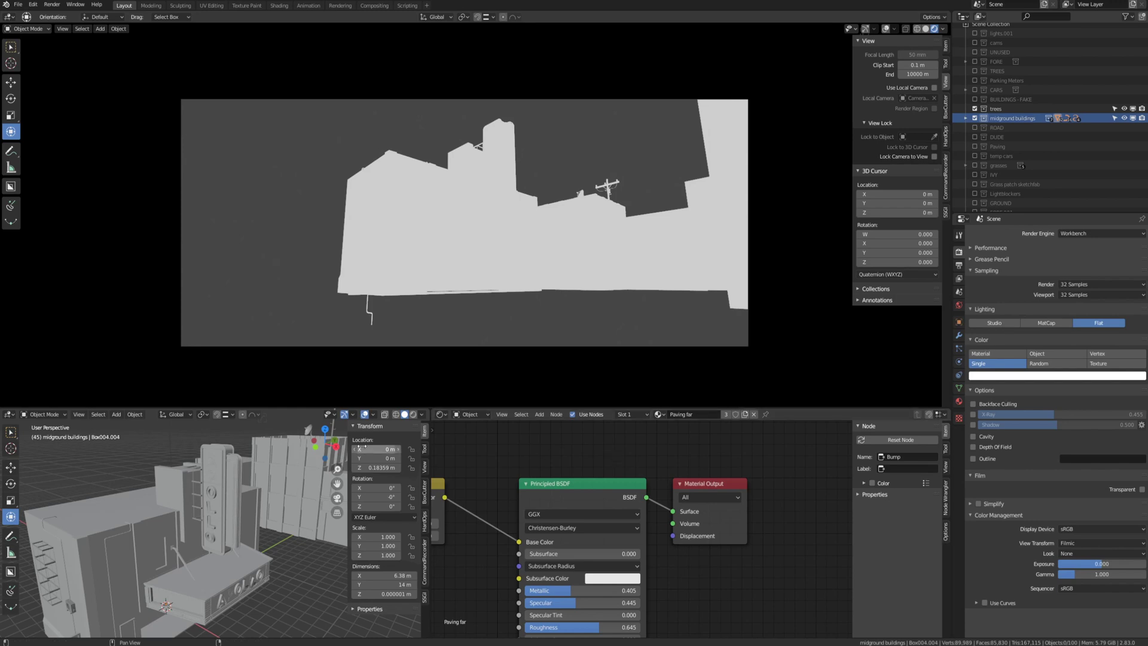
left_click(207, 590)
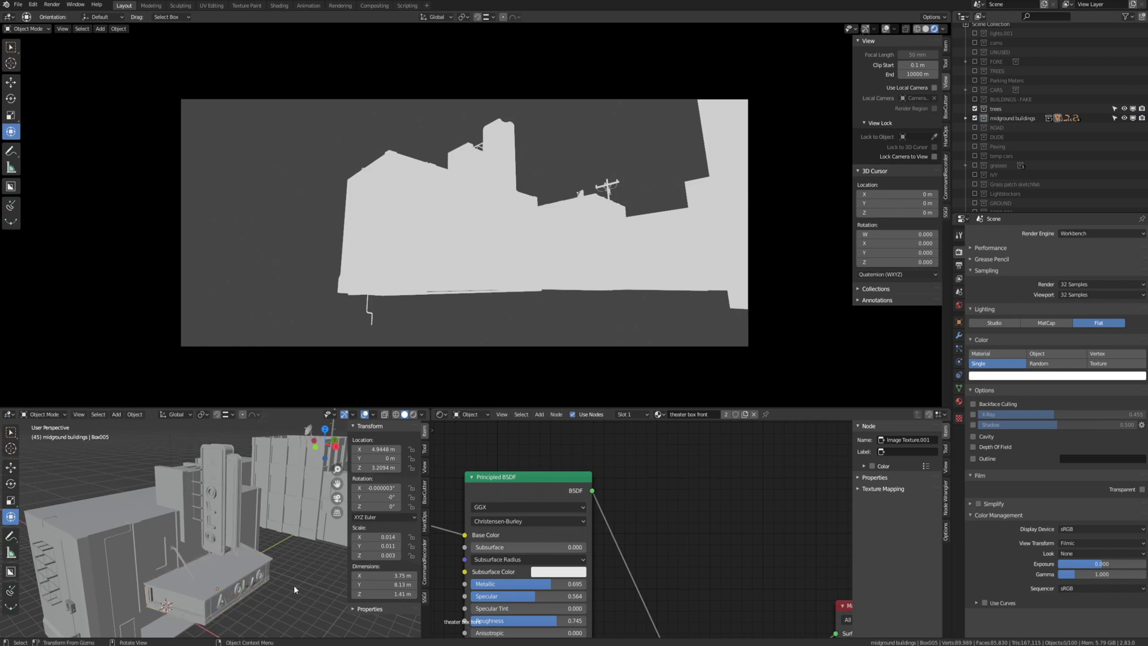